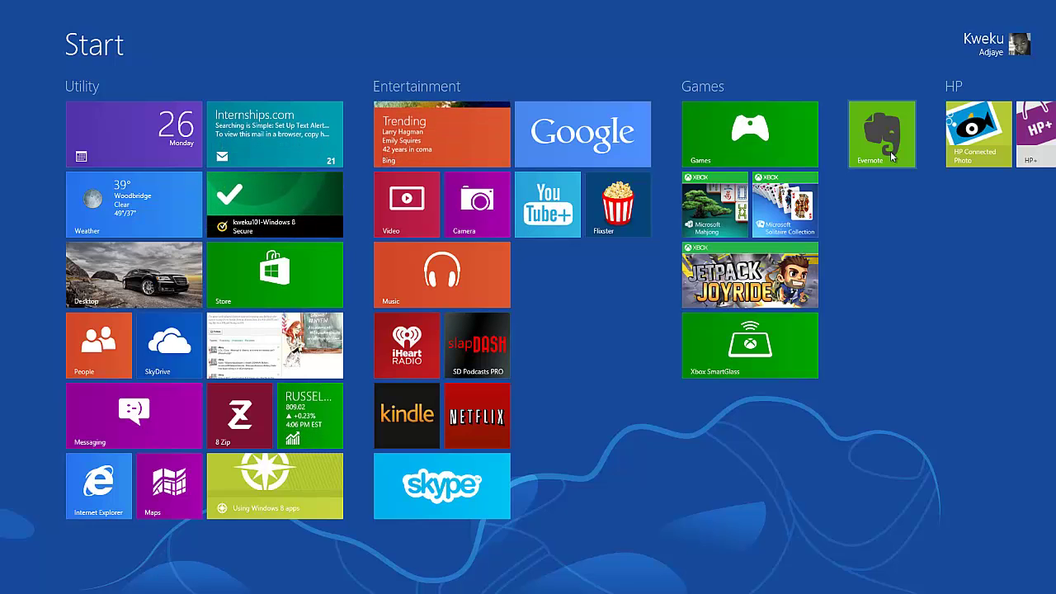
Open Evernote, select the Nokia leak note in the notes list and display the available commands.
{"action": "left_click", "coordinate": [884, 125]}
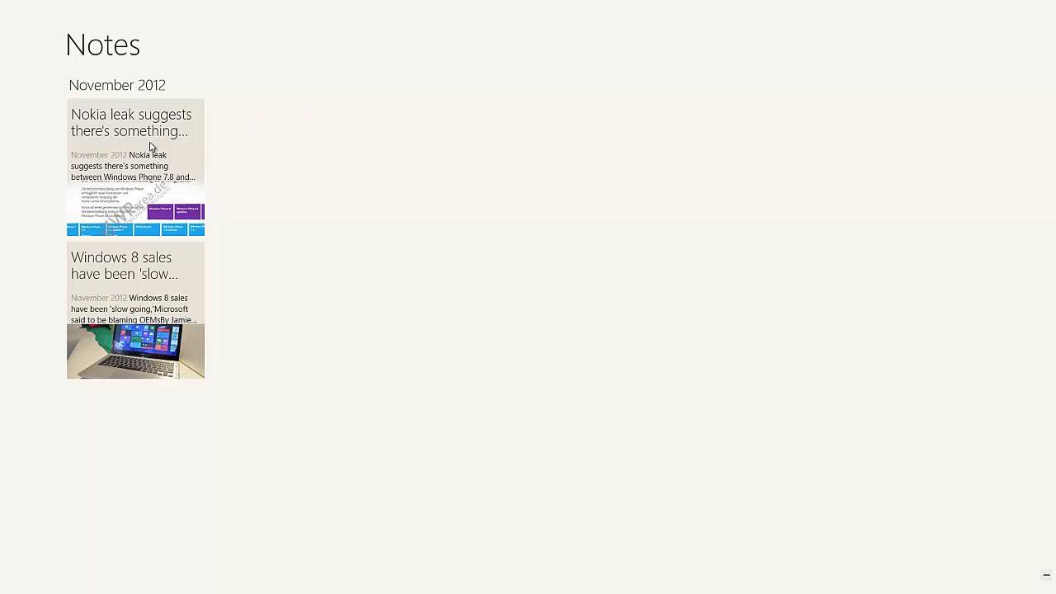
{"action": "left_click", "coordinate": [165, 186]}
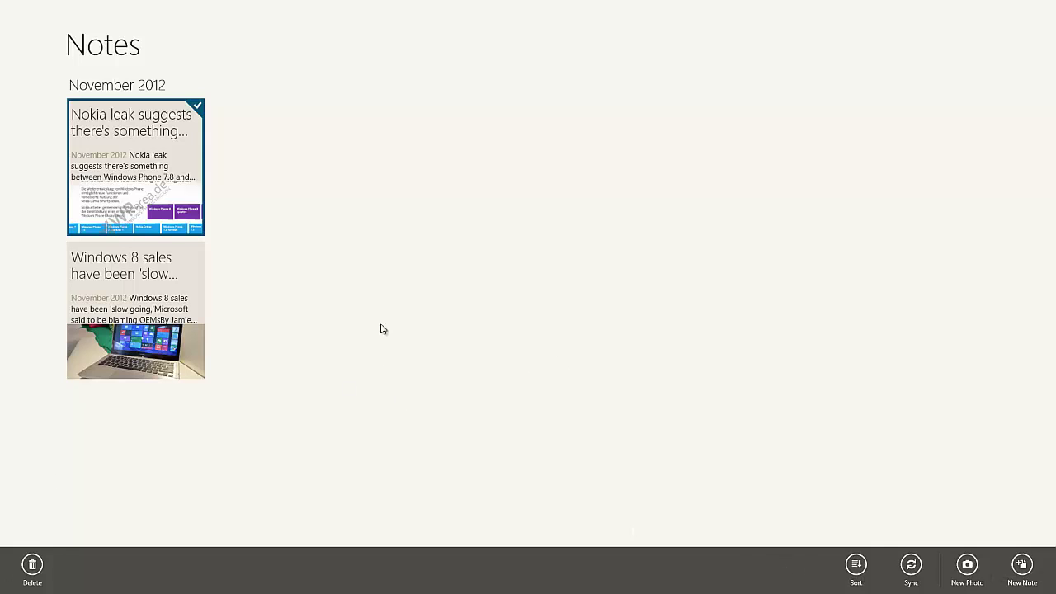
{"action": "right_click", "coordinate": [233, 215]}
{"action": "left_click", "coordinate": [328, 236]}
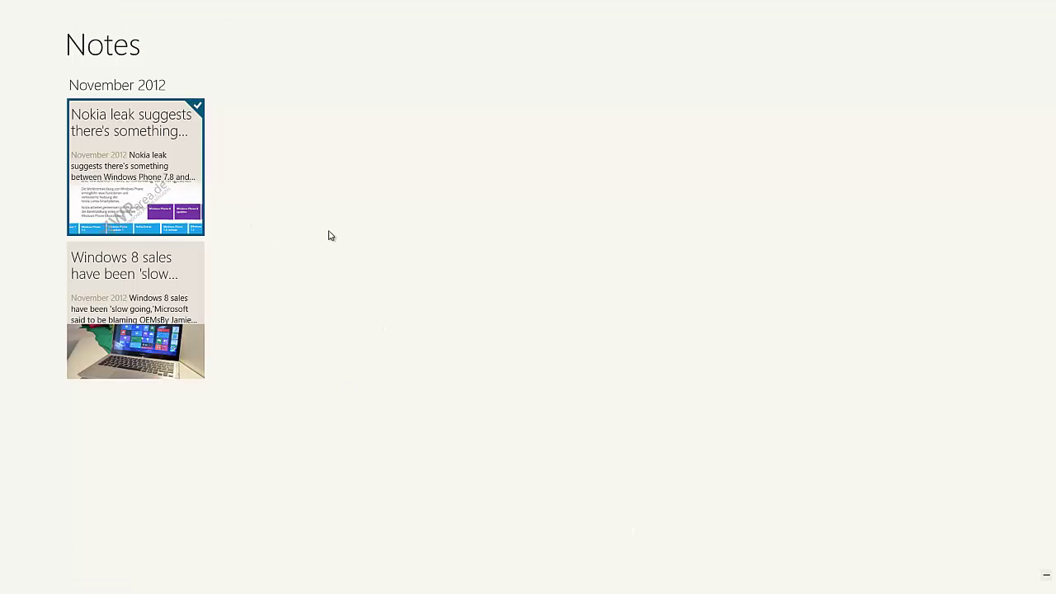
{"action": "right_click", "coordinate": [462, 199]}
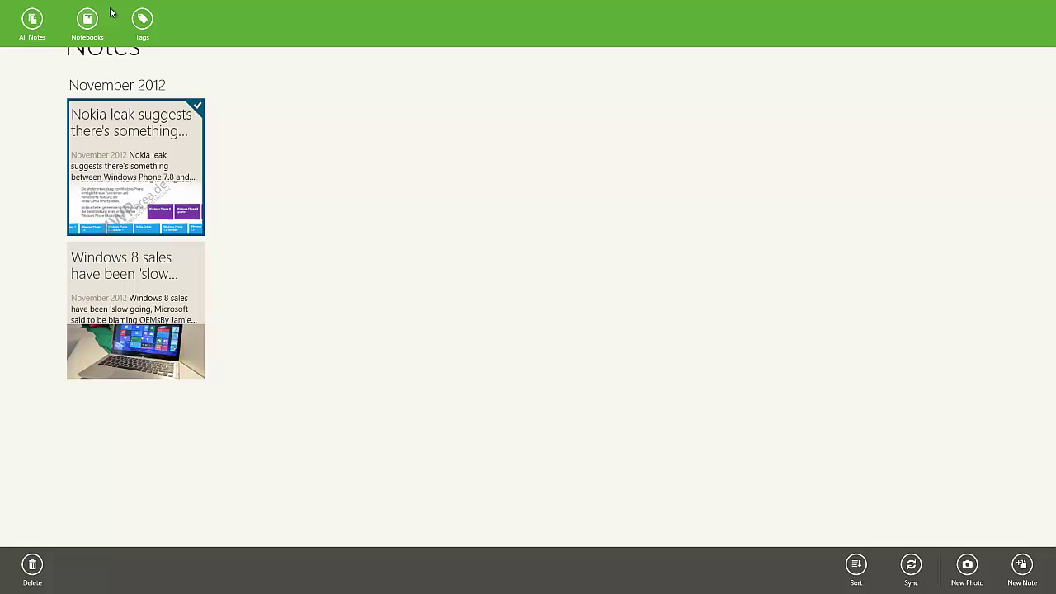
Bring the navigation commands back up and show all notes.
{"action": "key", "text": "super+c"}
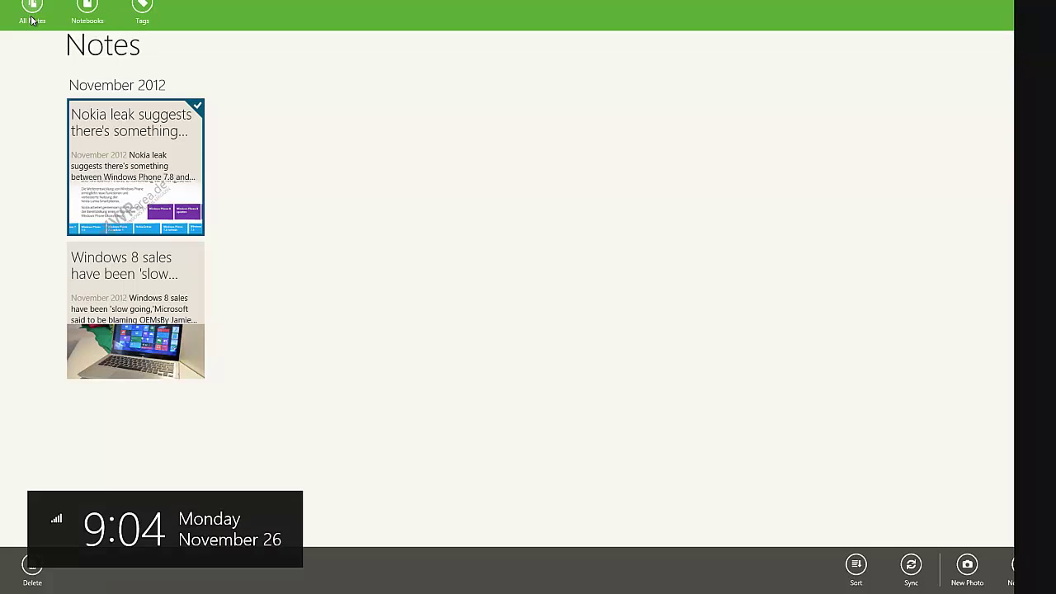
{"action": "left_click", "coordinate": [49, 87]}
{"action": "key", "text": "super+z"}
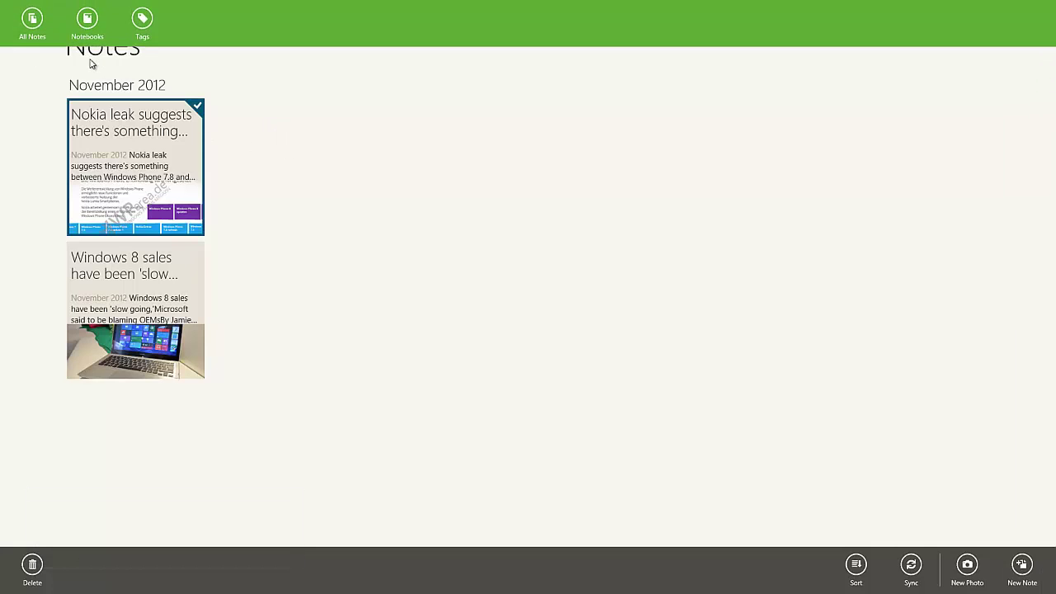
{"action": "left_click", "coordinate": [35, 30]}
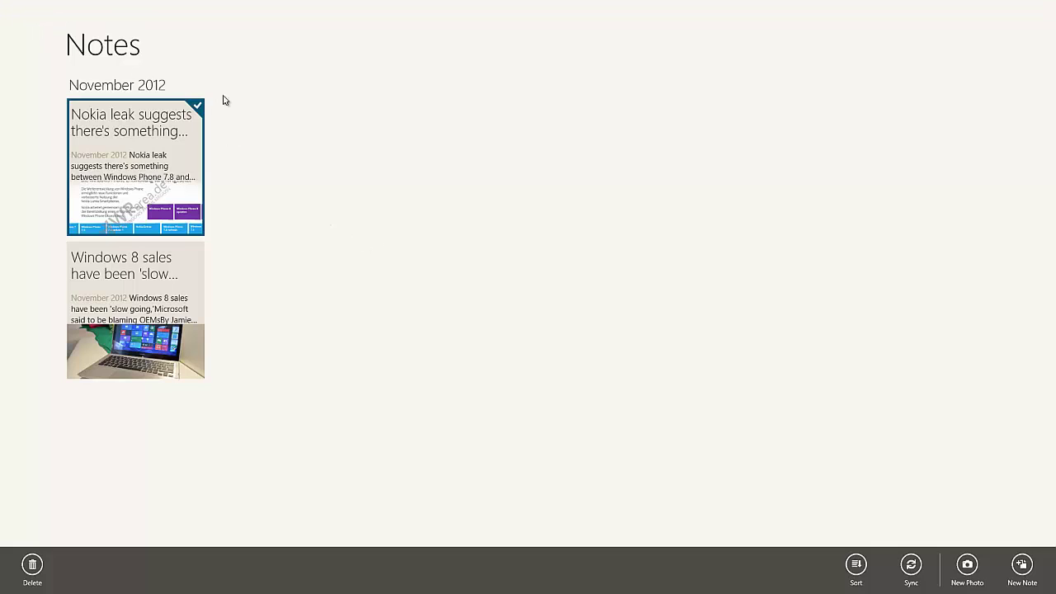
Go to the list of notebooks and open the only notebook to view its notes.
{"action": "key", "text": "super+z"}
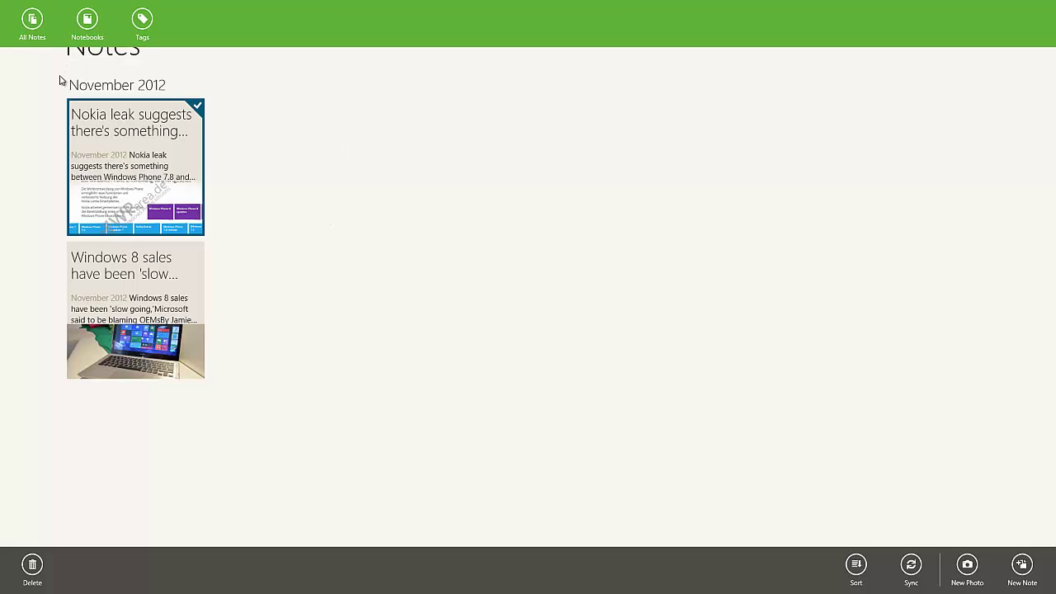
{"action": "left_click", "coordinate": [91, 20]}
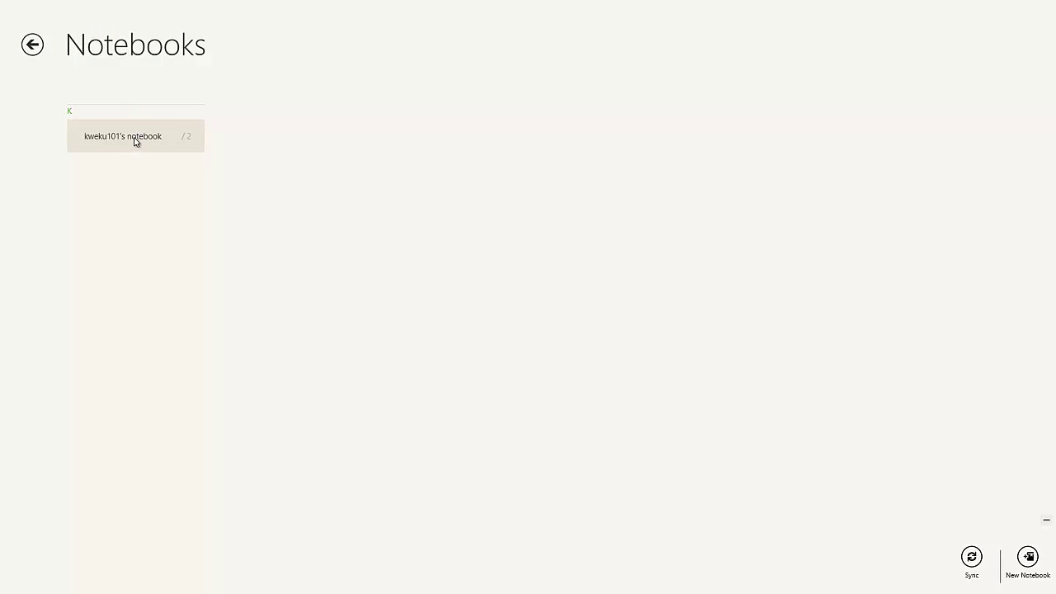
{"action": "left_click", "coordinate": [135, 140]}
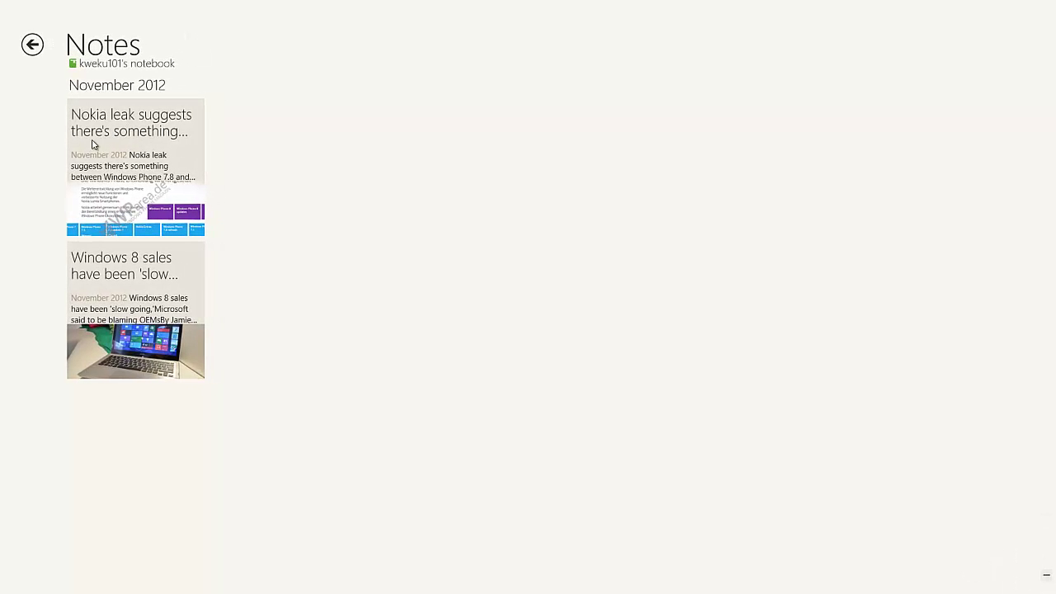
Look over the Tags page and the sort options for the notebook's notes.
{"action": "right_click", "coordinate": [416, 201]}
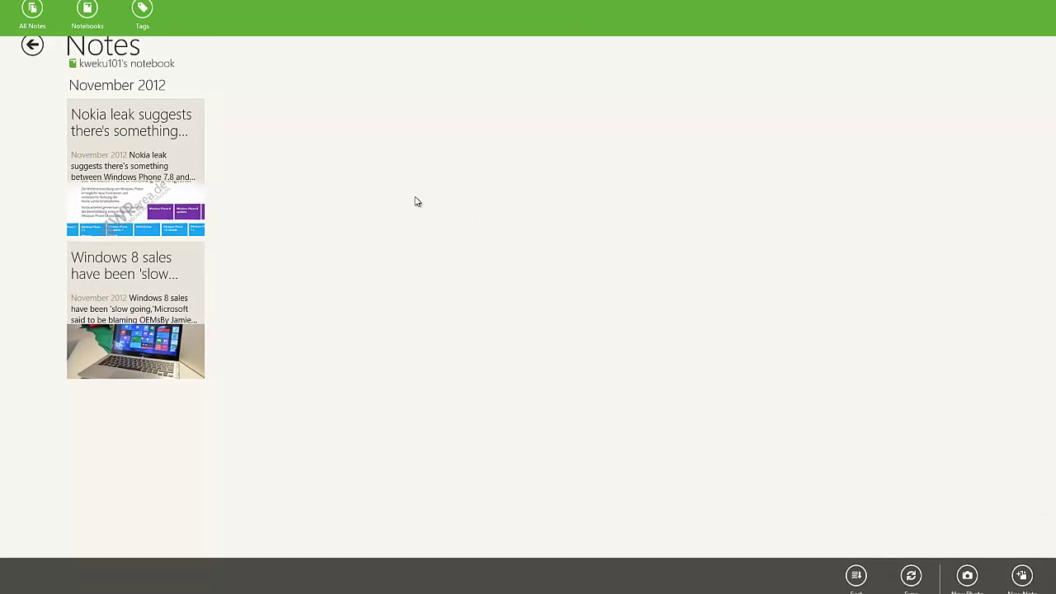
{"action": "left_click", "coordinate": [145, 23]}
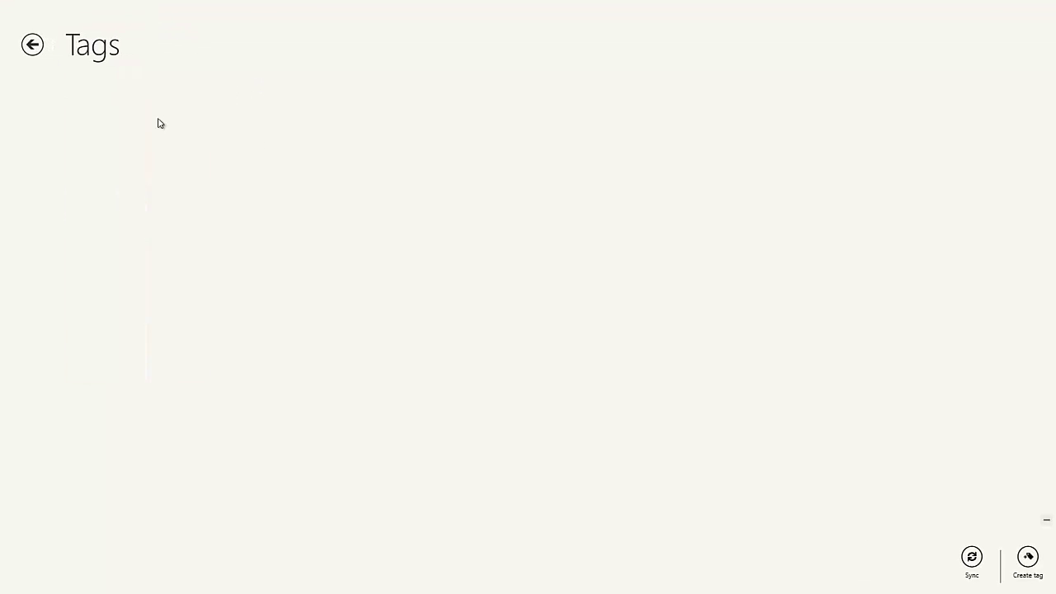
{"action": "left_click", "coordinate": [33, 44]}
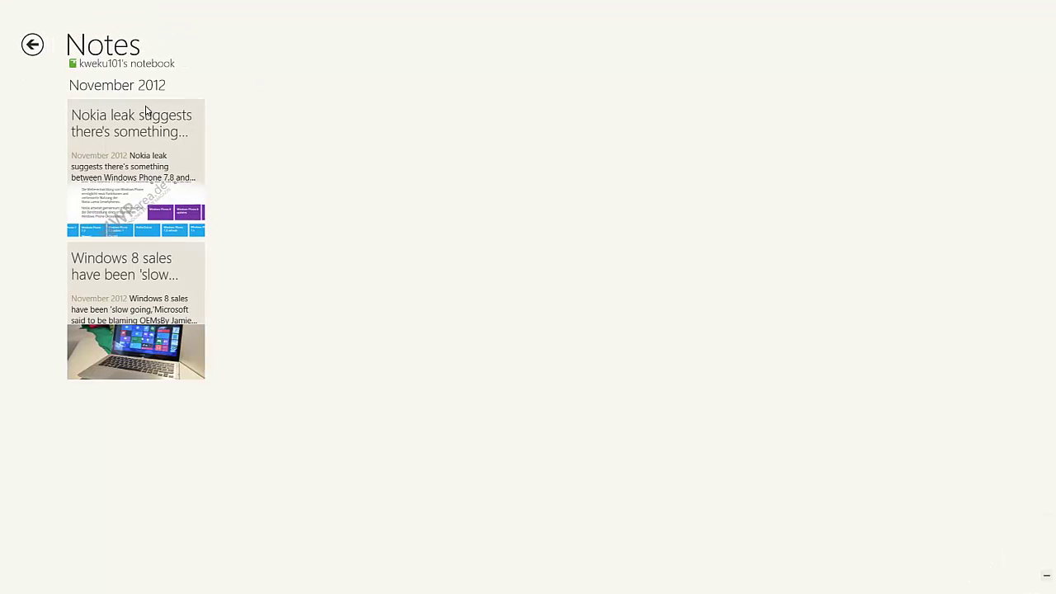
{"action": "right_click", "coordinate": [421, 508]}
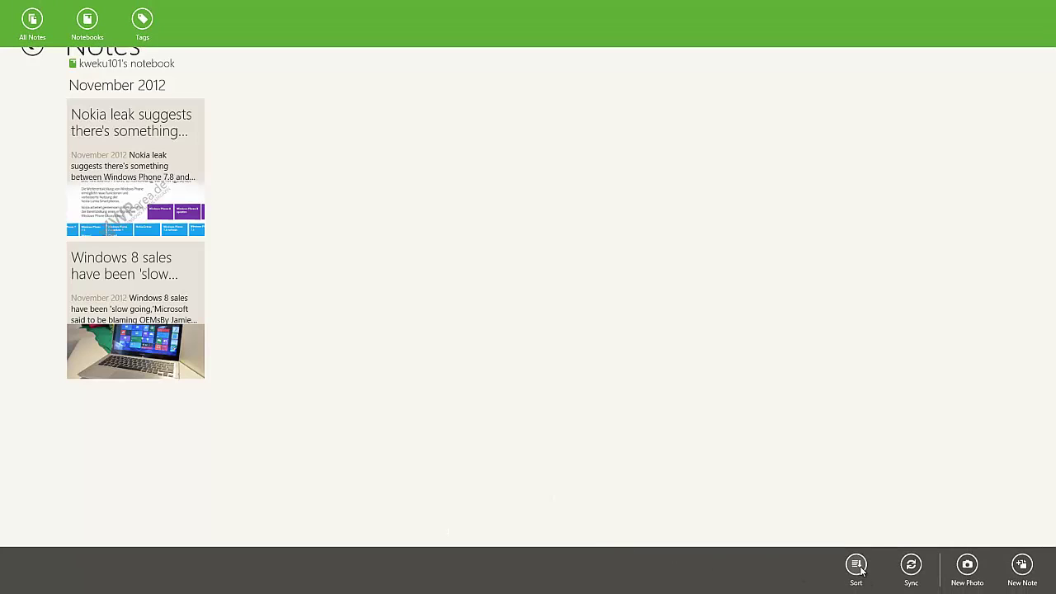
{"action": "left_click", "coordinate": [858, 567]}
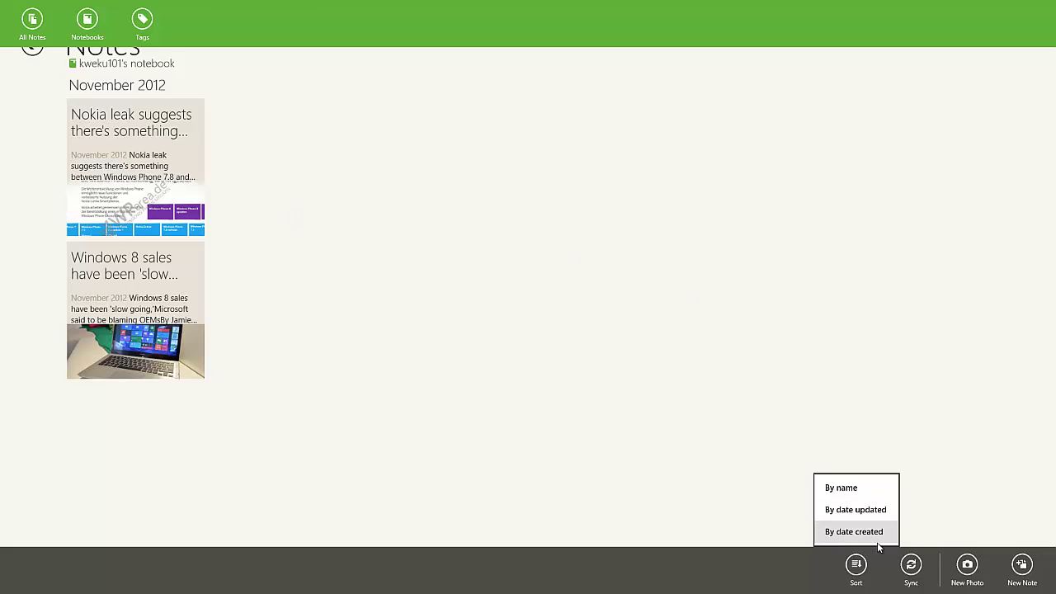
Start a new note, create a tag named Windows and assign it to the note.
{"action": "left_click", "coordinate": [1024, 566]}
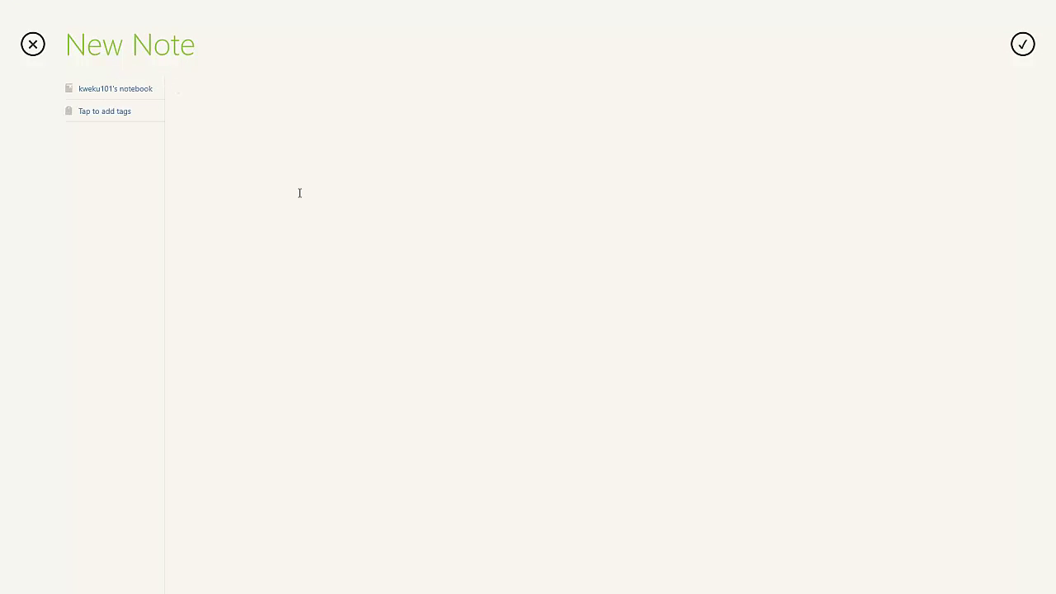
{"action": "left_click", "coordinate": [105, 93]}
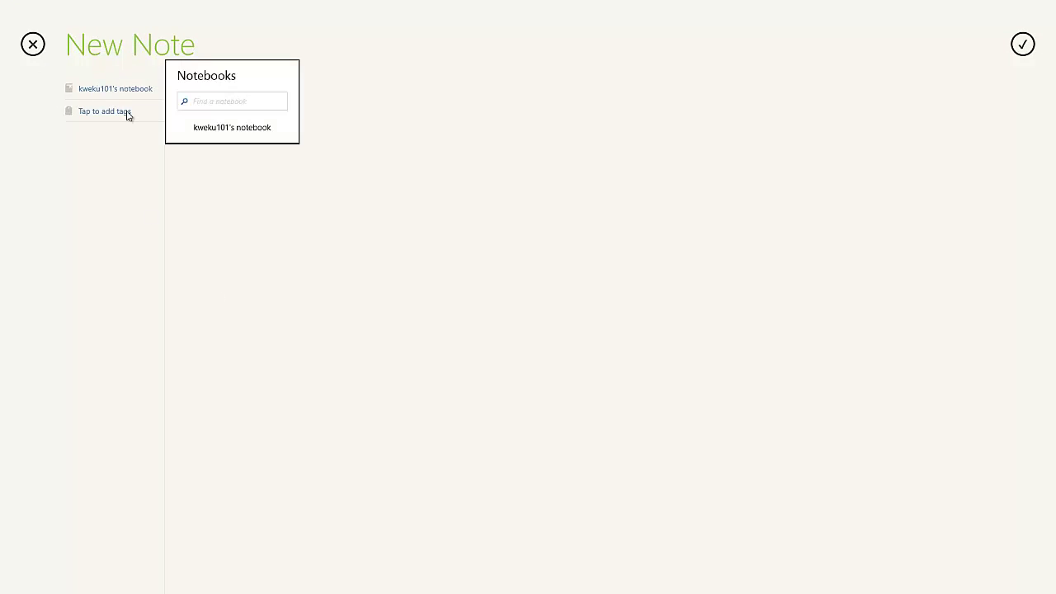
{"action": "left_click", "coordinate": [127, 117]}
{"action": "left_click", "coordinate": [105, 110]}
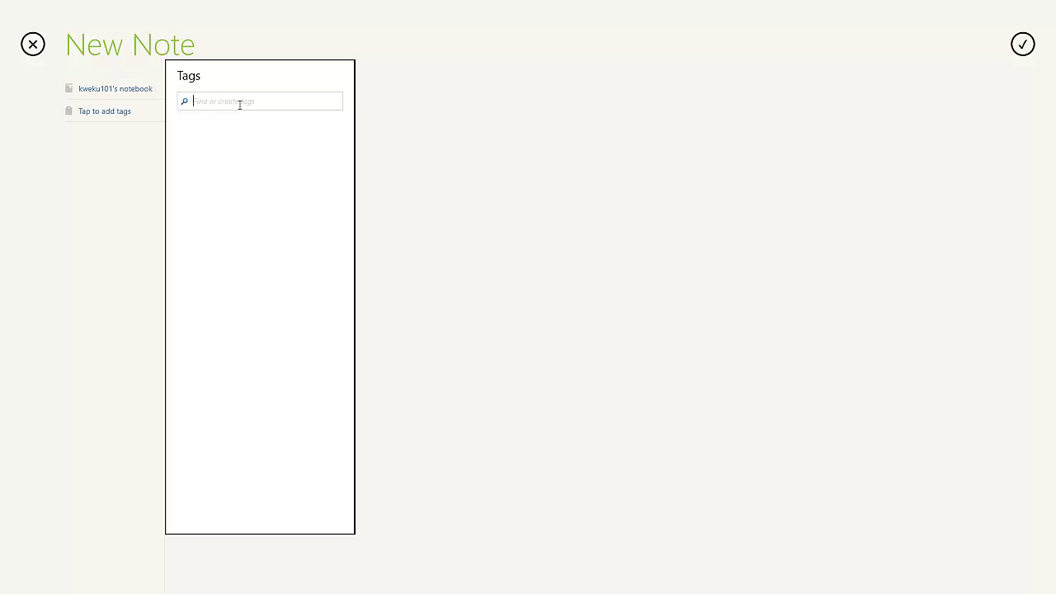
{"action": "type", "text": "Windows"}
{"action": "key", "text": "Return"}
{"action": "left_click", "coordinate": [214, 129]}
{"action": "left_click", "coordinate": [523, 155]}
{"action": "left_click", "coordinate": [136, 113]}
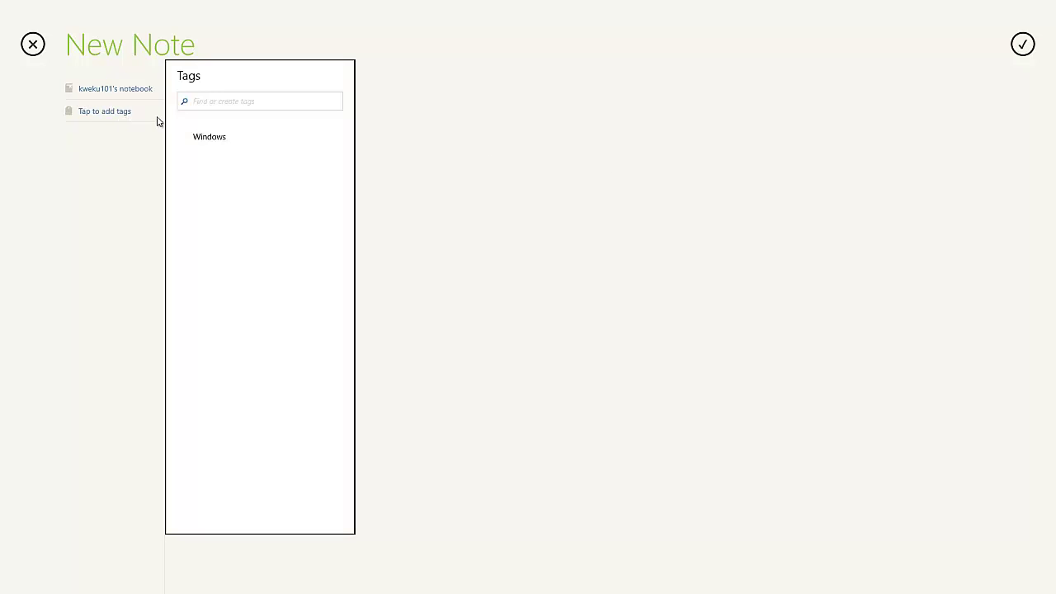
{"action": "left_click", "coordinate": [208, 136]}
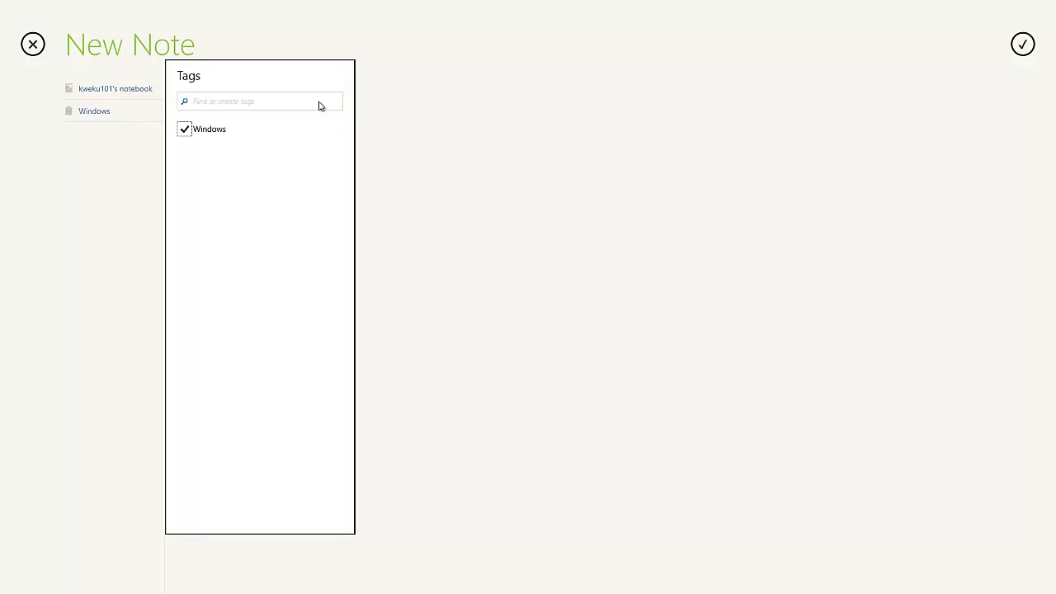
Choose the existing notebook as the location of the new note.
{"action": "left_click", "coordinate": [507, 171]}
{"action": "left_click", "coordinate": [125, 116]}
{"action": "left_click", "coordinate": [102, 84]}
{"action": "left_click", "coordinate": [114, 88]}
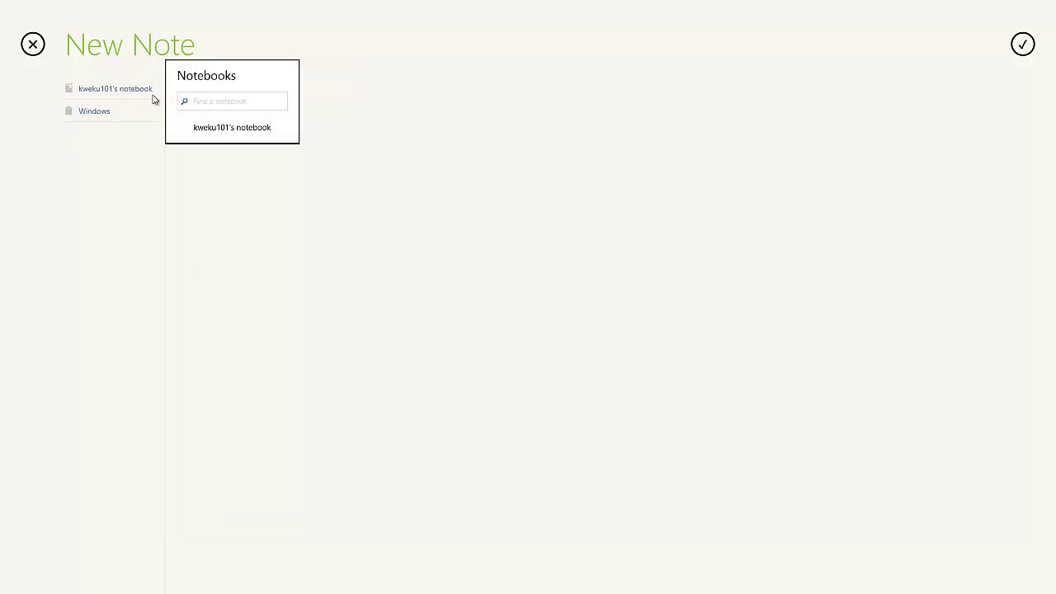
{"action": "left_click", "coordinate": [250, 128]}
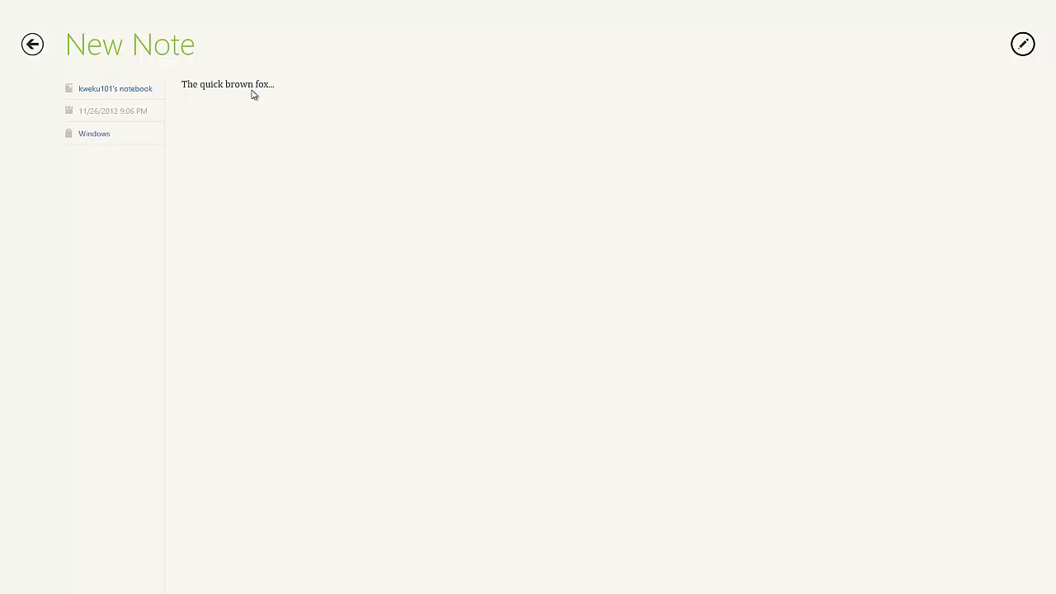
Return to the full notes list and reopen the note titled New Note.
{"action": "left_click", "coordinate": [33, 44]}
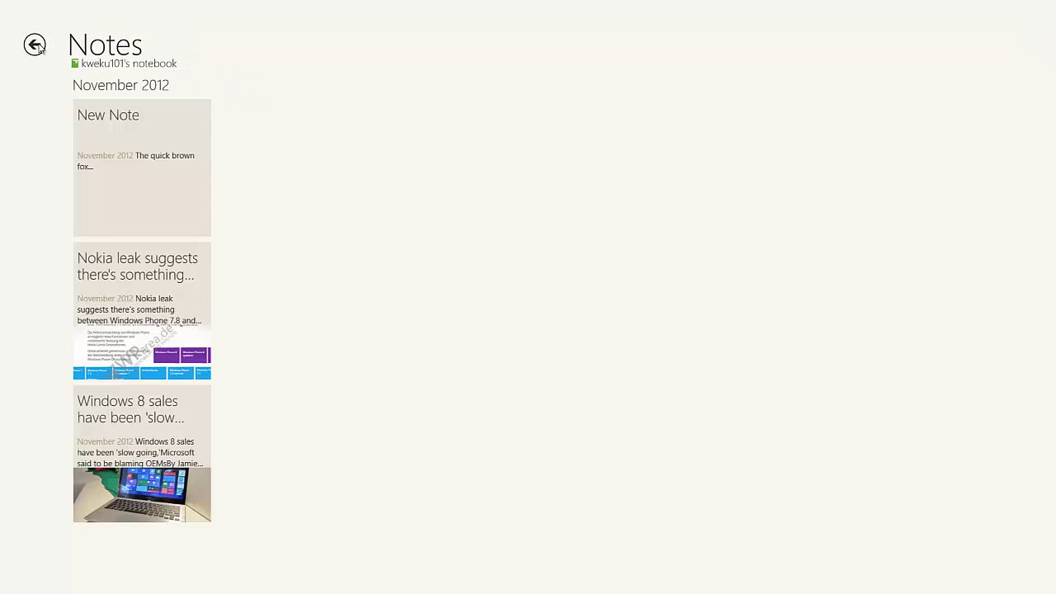
{"action": "left_click", "coordinate": [34, 44]}
{"action": "left_click", "coordinate": [36, 45]}
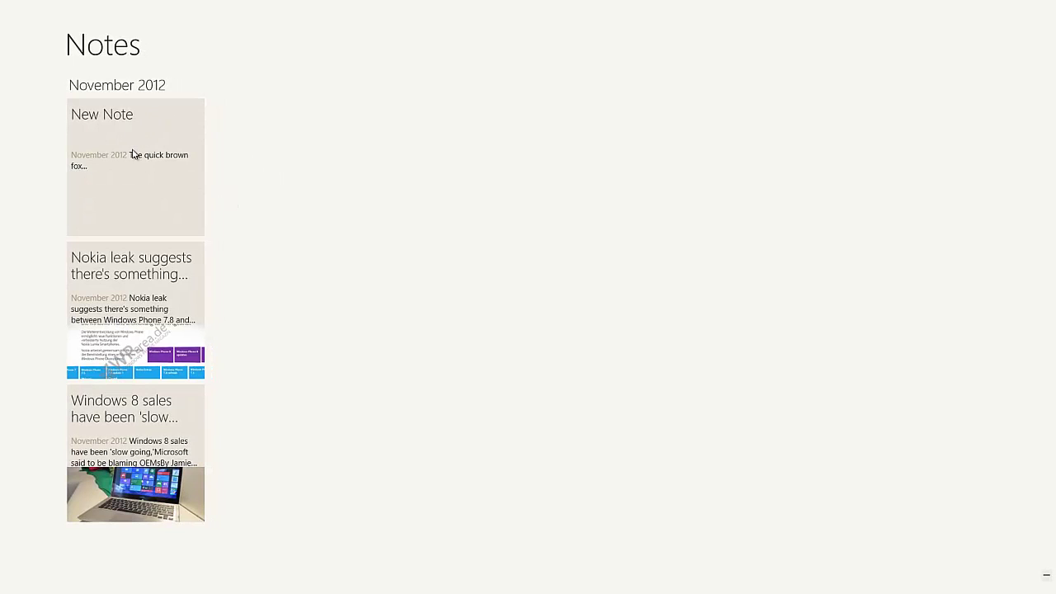
{"action": "left_click", "coordinate": [132, 175]}
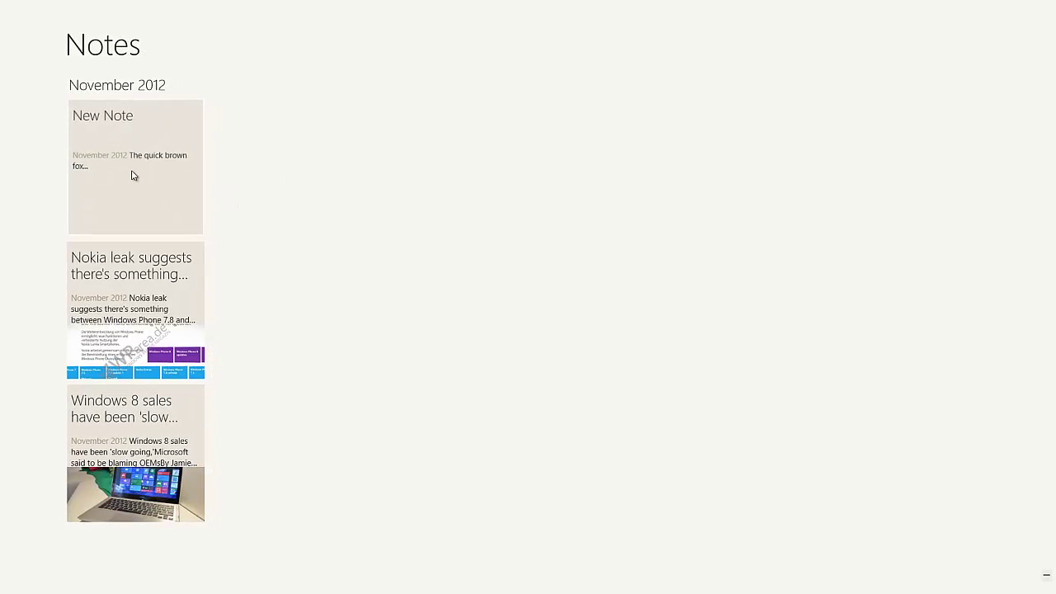
{"action": "left_click", "coordinate": [168, 50]}
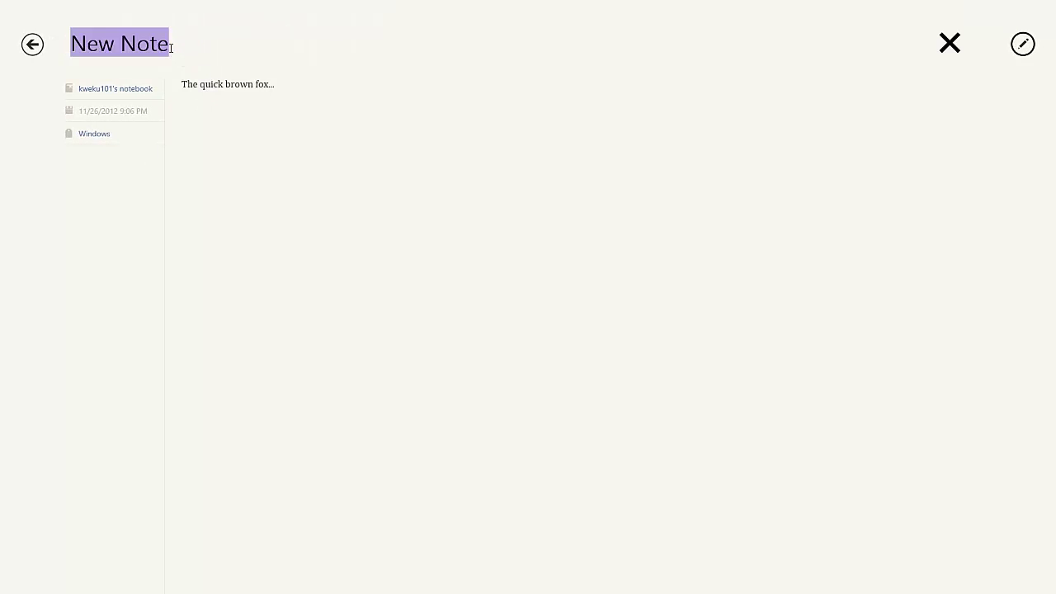
{"action": "left_click", "coordinate": [283, 193]}
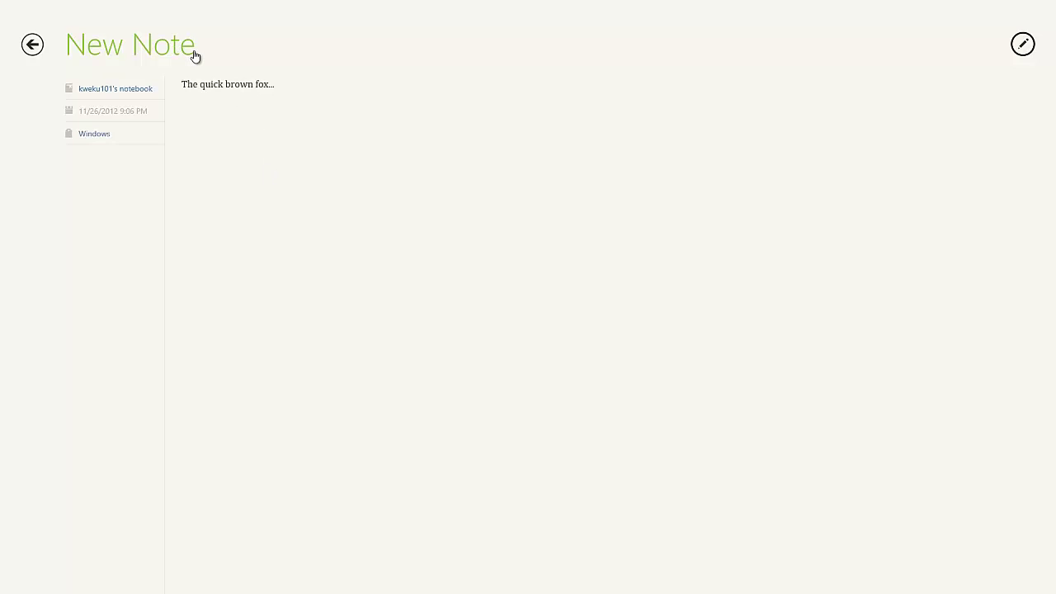
{"action": "left_click", "coordinate": [95, 91]}
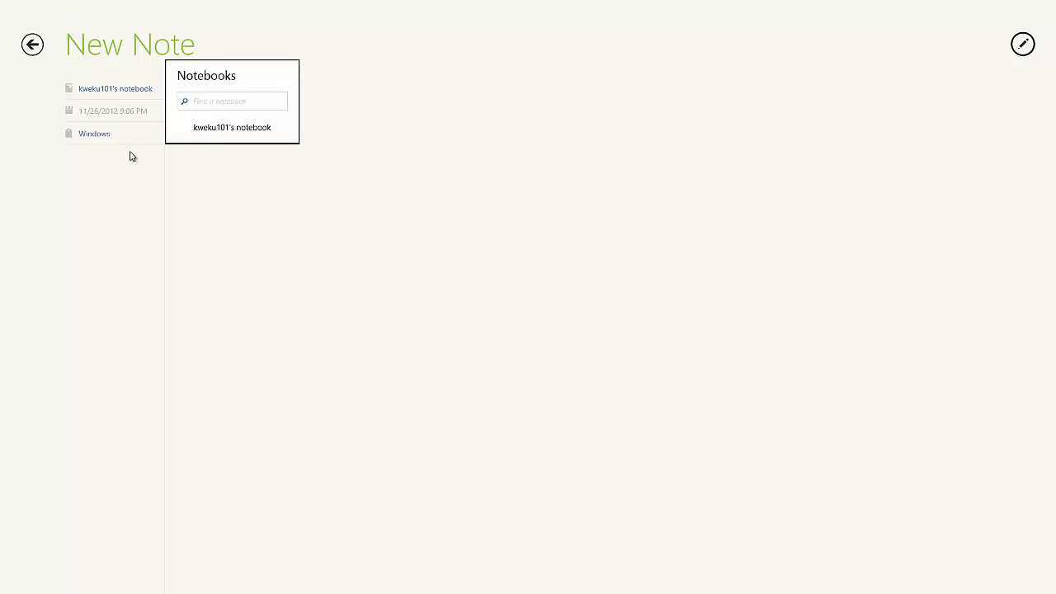
{"action": "left_click", "coordinate": [287, 260]}
Rename the open note as "Sentence" and return to the notes list.
{"action": "left_click", "coordinate": [144, 47]}
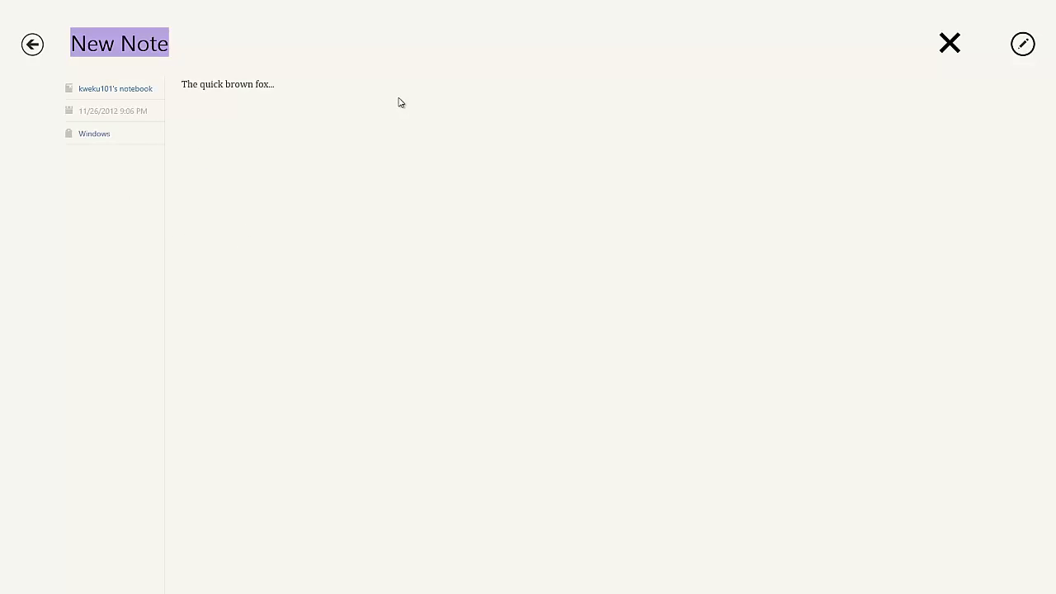
{"action": "type", "text": "Sentence"}
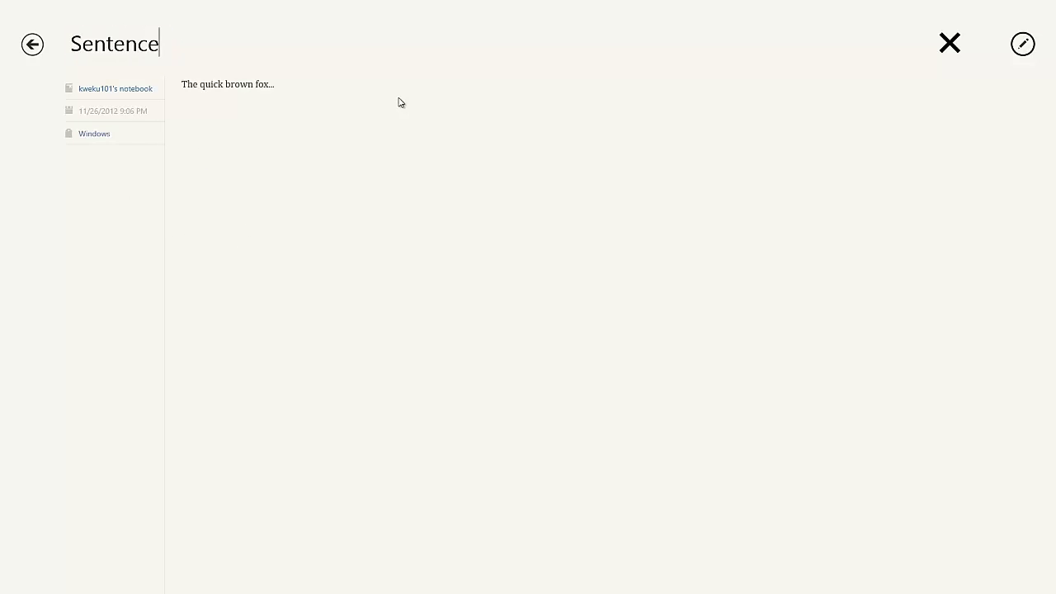
{"action": "key", "text": "Return"}
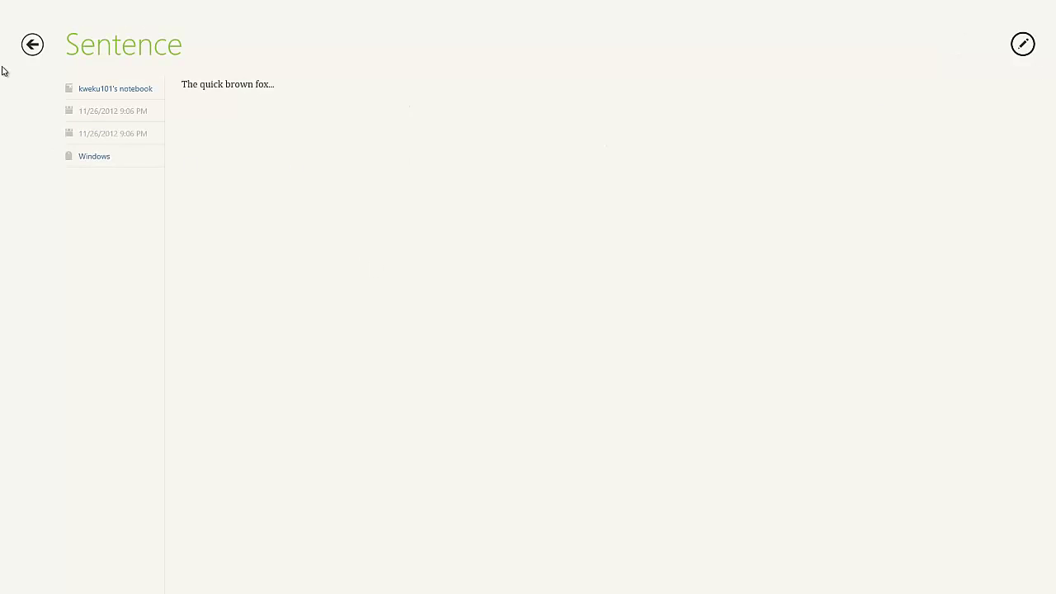
{"action": "left_click", "coordinate": [33, 46]}
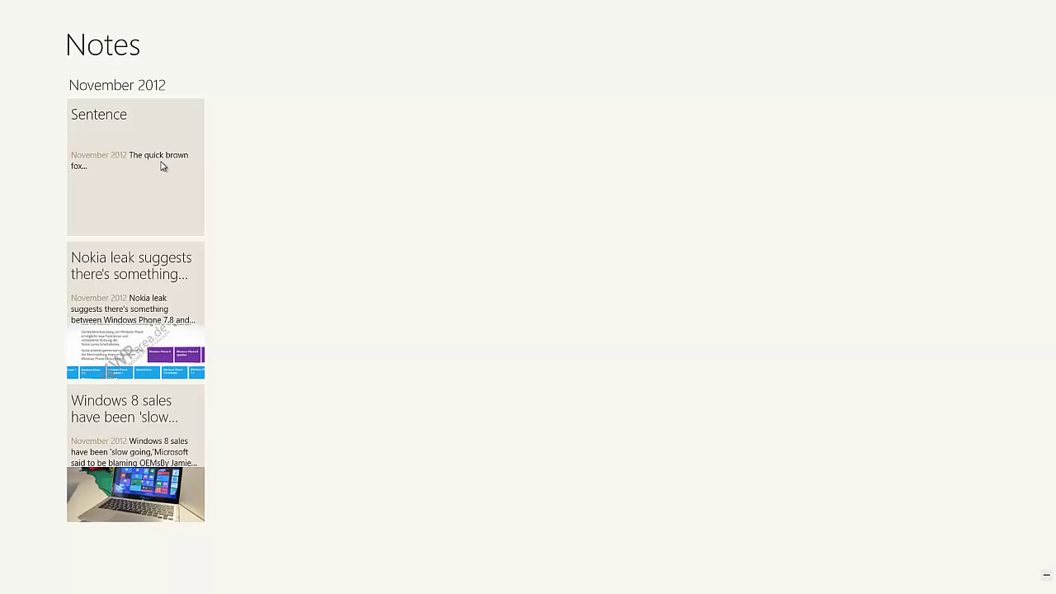
Open the Nokia leak note and view its original Engadget article in the browser.
{"action": "left_click", "coordinate": [168, 280]}
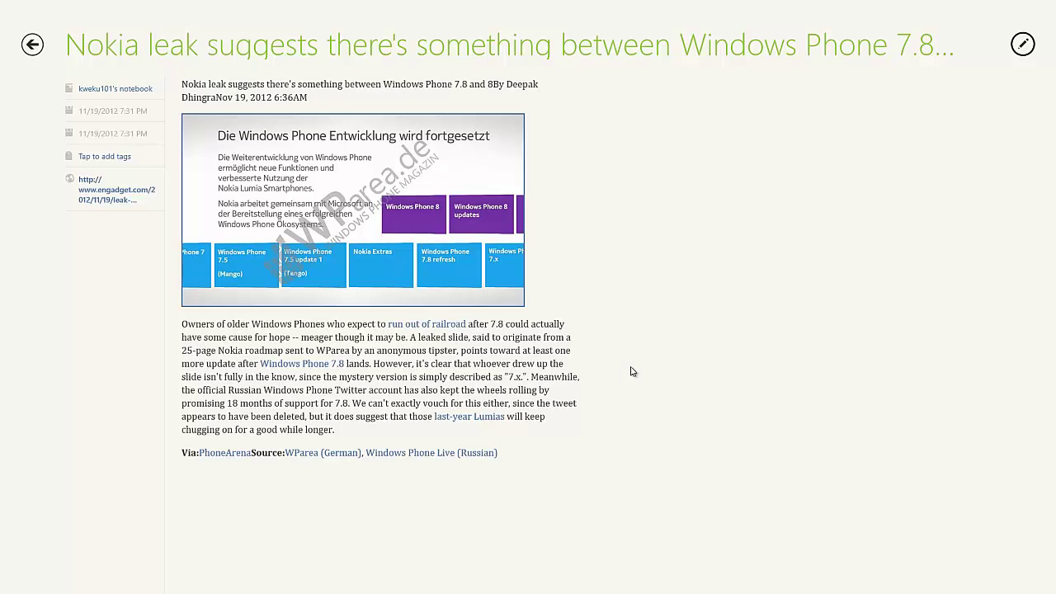
{"action": "right_click", "coordinate": [530, 351]}
{"action": "left_click", "coordinate": [394, 229]}
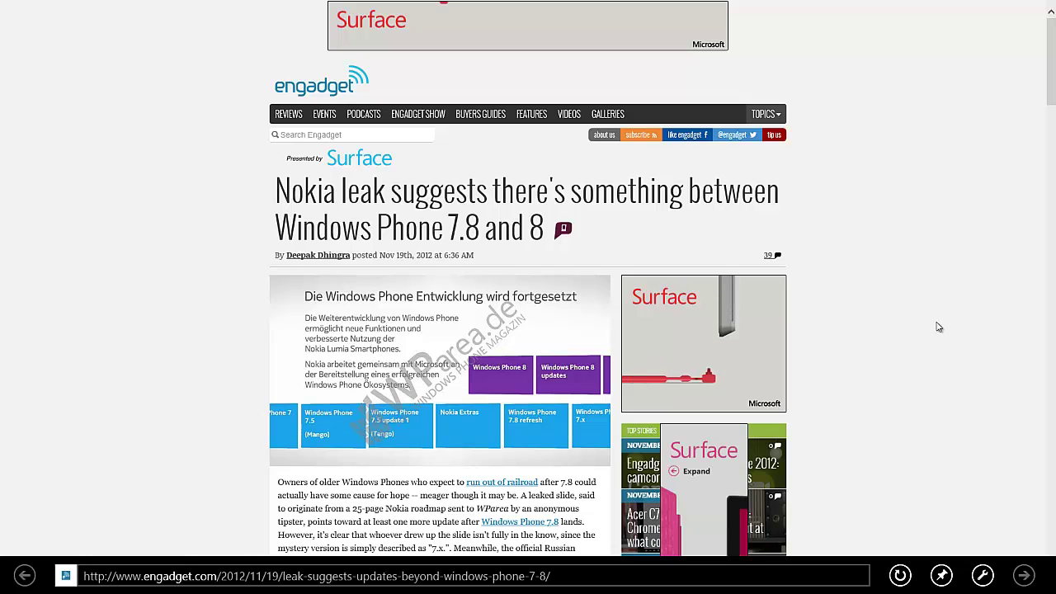
Switch back to Evernote and view the sharing options for the Nokia leak note, including sharing to Evernote, without sending it.
{"action": "mouse_move", "coordinate": [2, 587]}
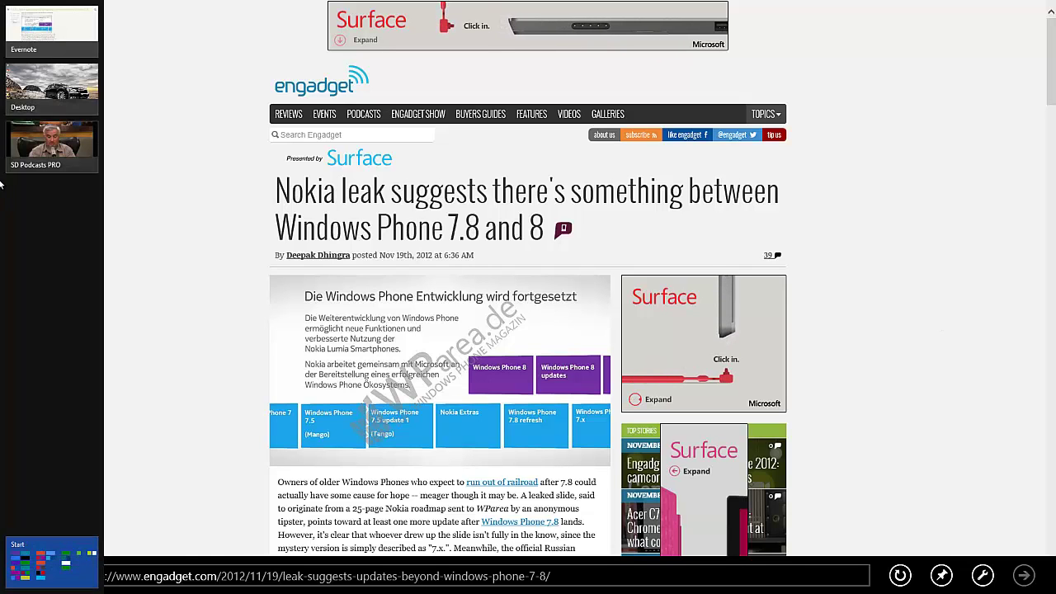
{"action": "left_click", "coordinate": [47, 42]}
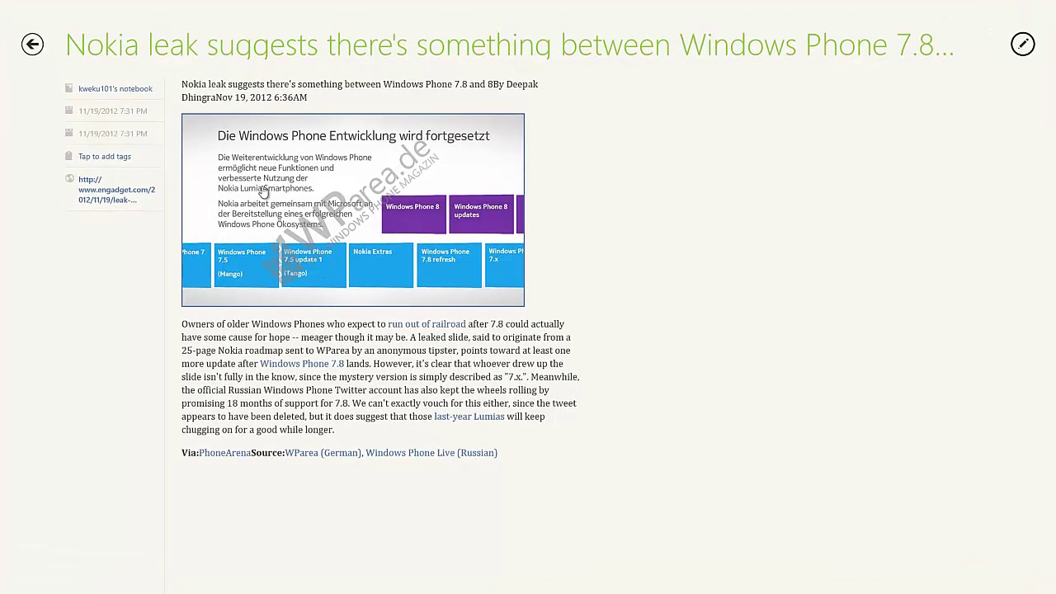
{"action": "key", "text": "super+c"}
{"action": "left_click", "coordinate": [652, 366]}
{"action": "mouse_move", "coordinate": [1054, 277]}
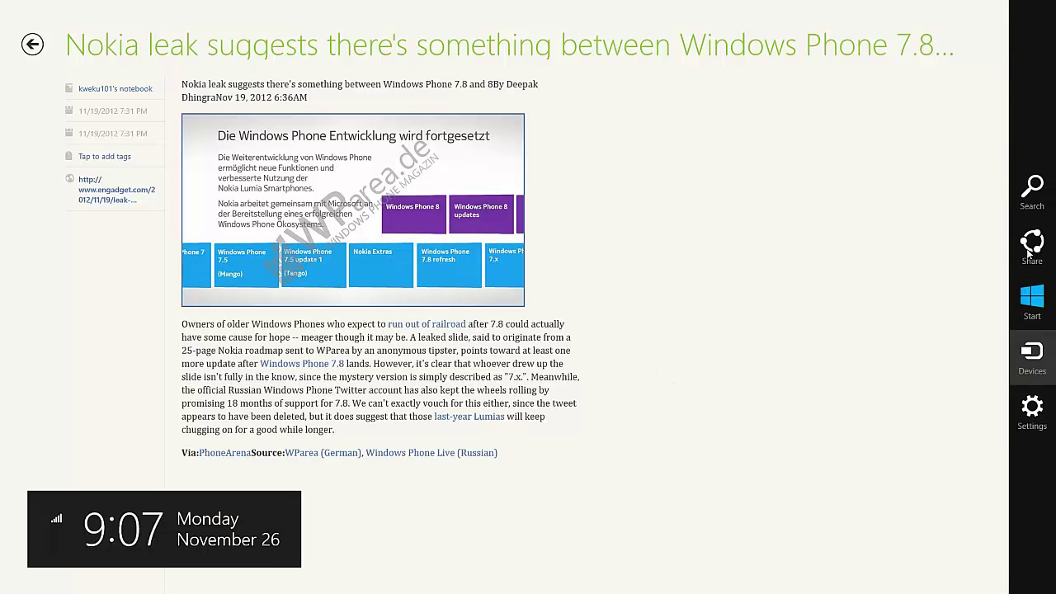
{"action": "left_click", "coordinate": [1032, 244]}
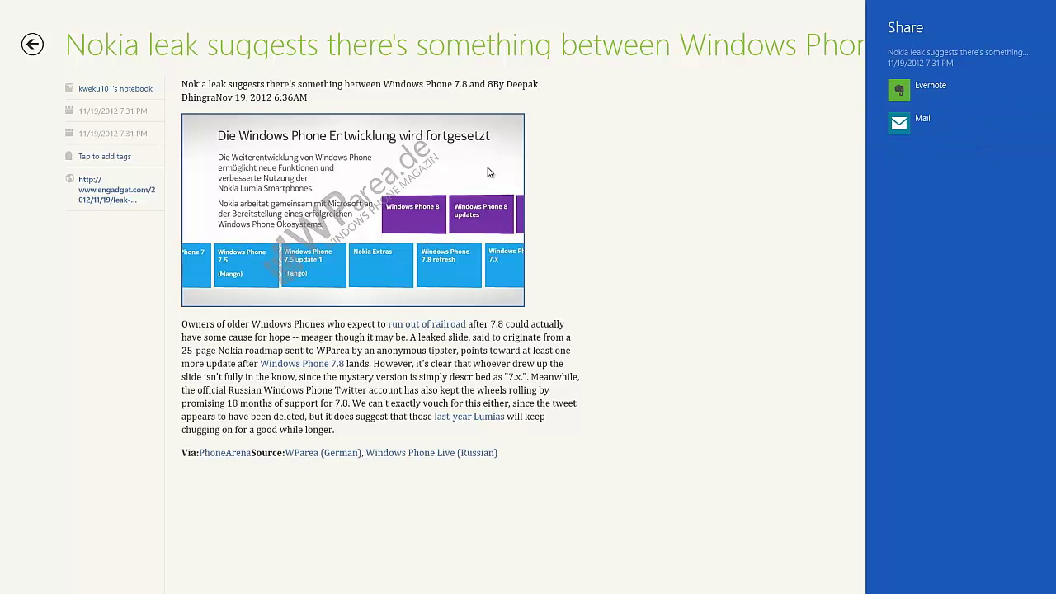
{"action": "left_click", "coordinate": [925, 88]}
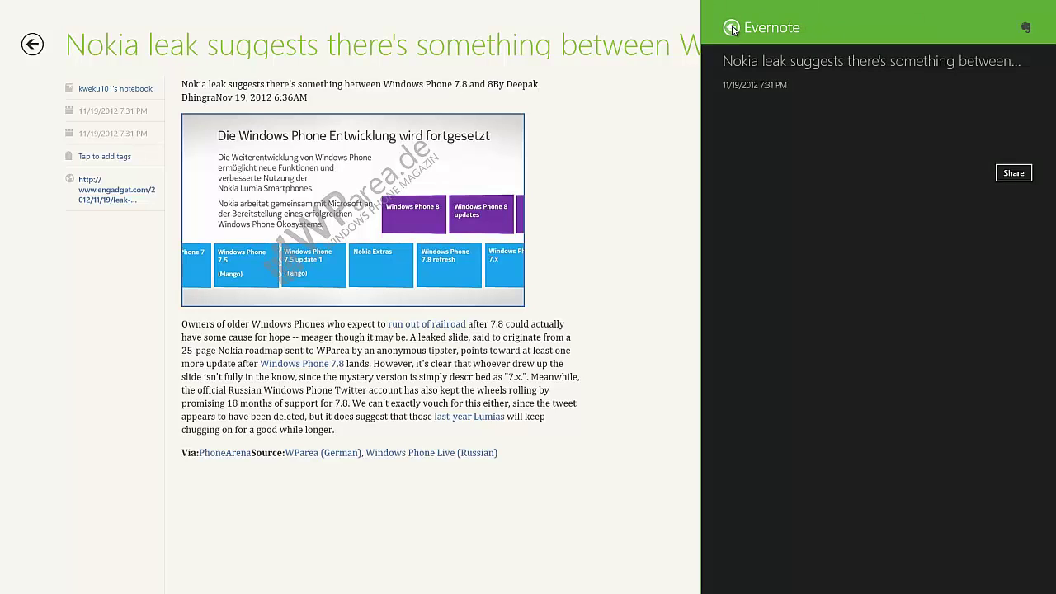
{"action": "left_click", "coordinate": [732, 29]}
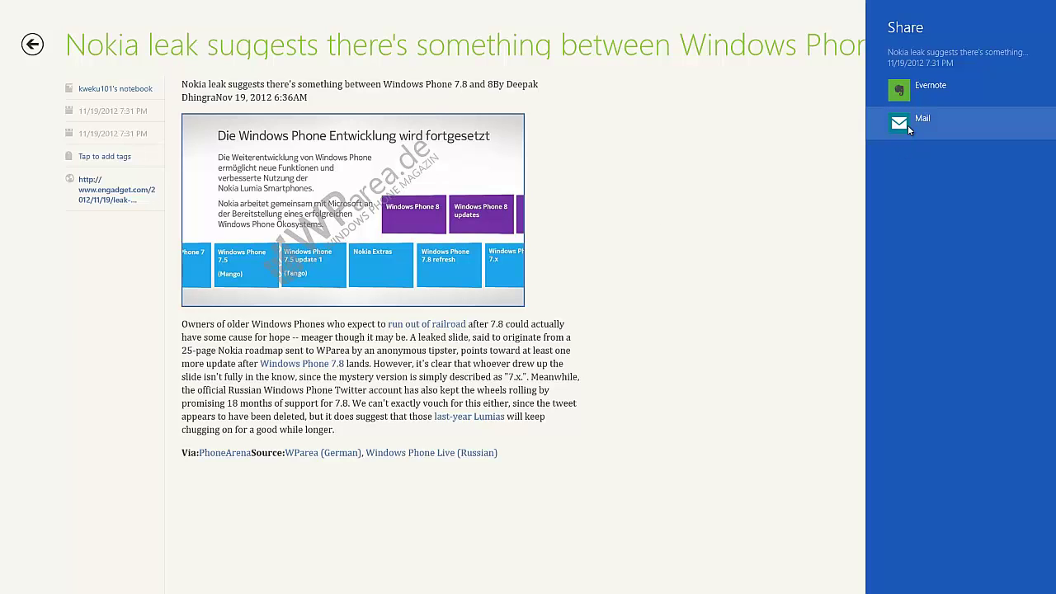
{"action": "left_click", "coordinate": [751, 285]}
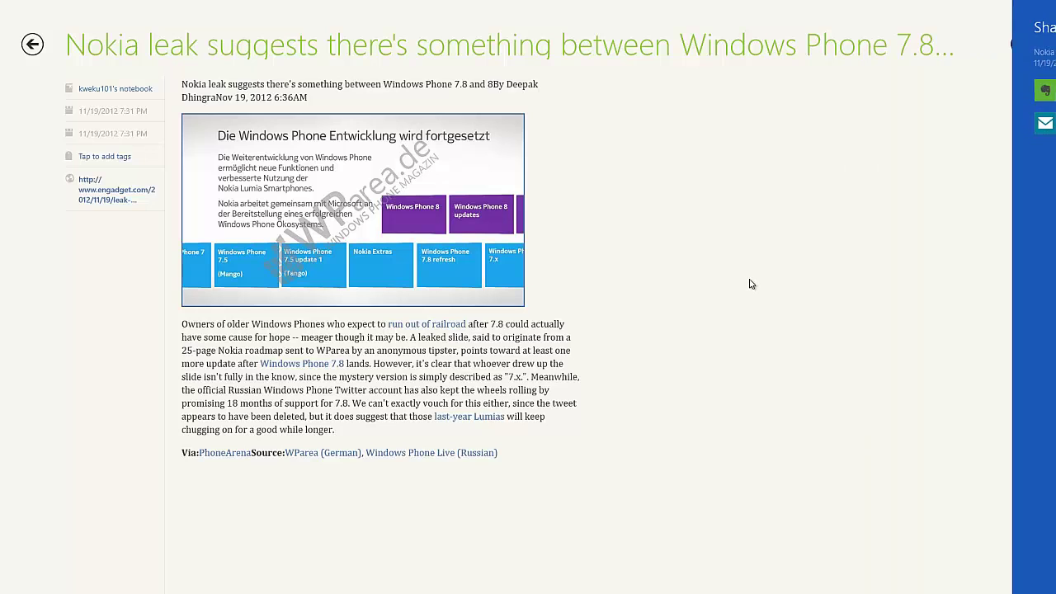
View the Evernote app's legal information and its Rate and review form, returning to the note without submitting a review.
{"action": "mouse_move", "coordinate": [1055, 475]}
{"action": "left_click", "coordinate": [1035, 408]}
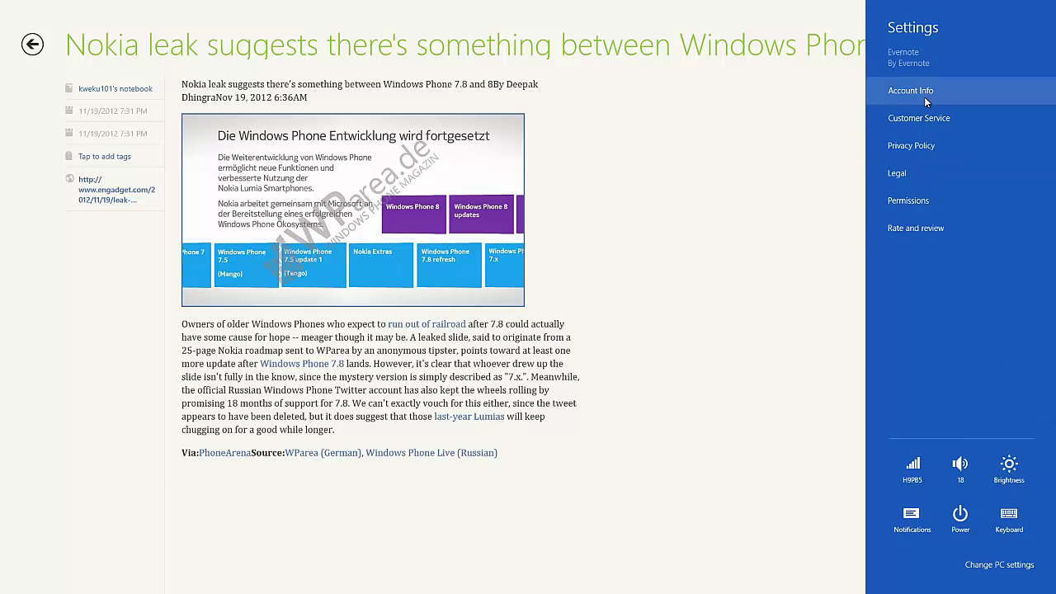
{"action": "left_click", "coordinate": [945, 172]}
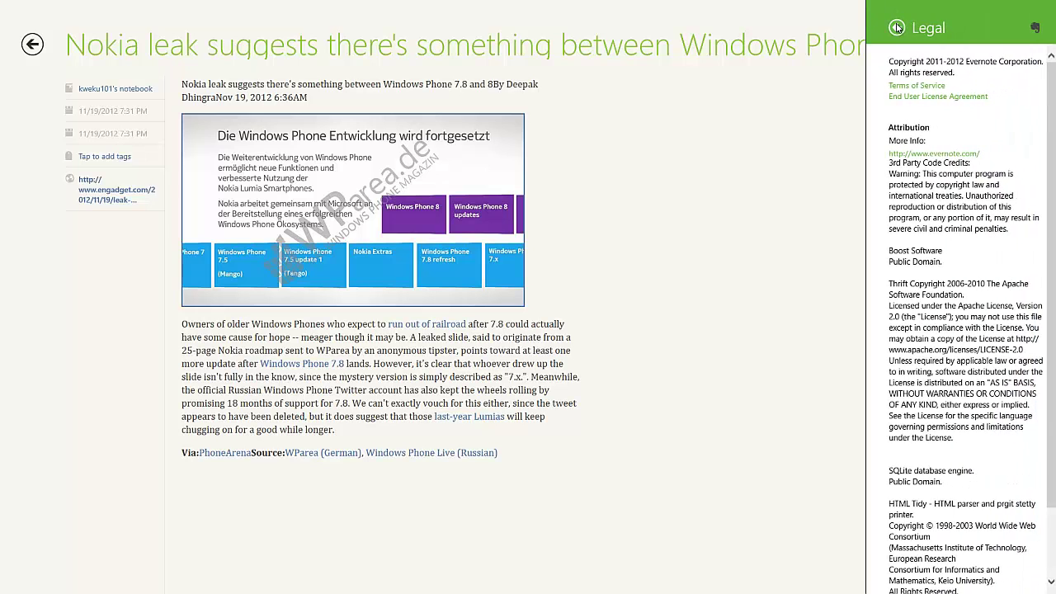
{"action": "left_click", "coordinate": [880, 28]}
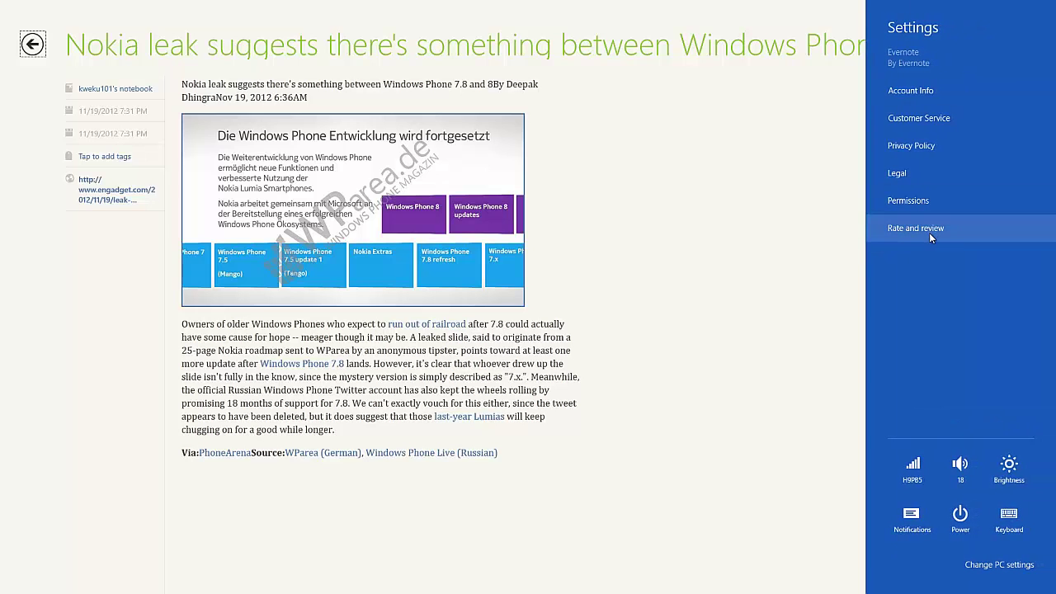
{"action": "left_click", "coordinate": [933, 227]}
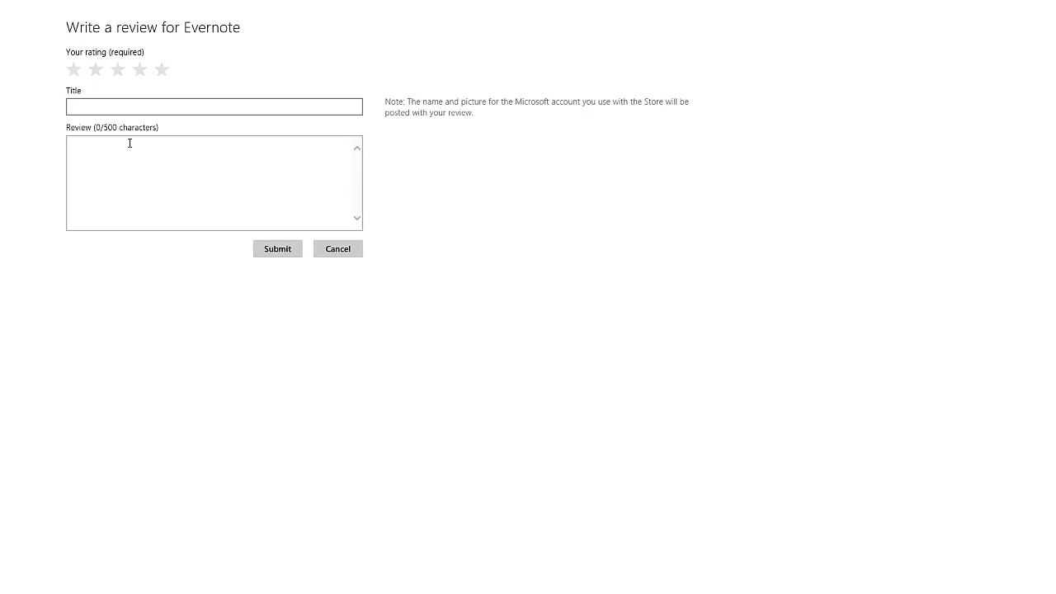
{"action": "left_click", "coordinate": [33, 16]}
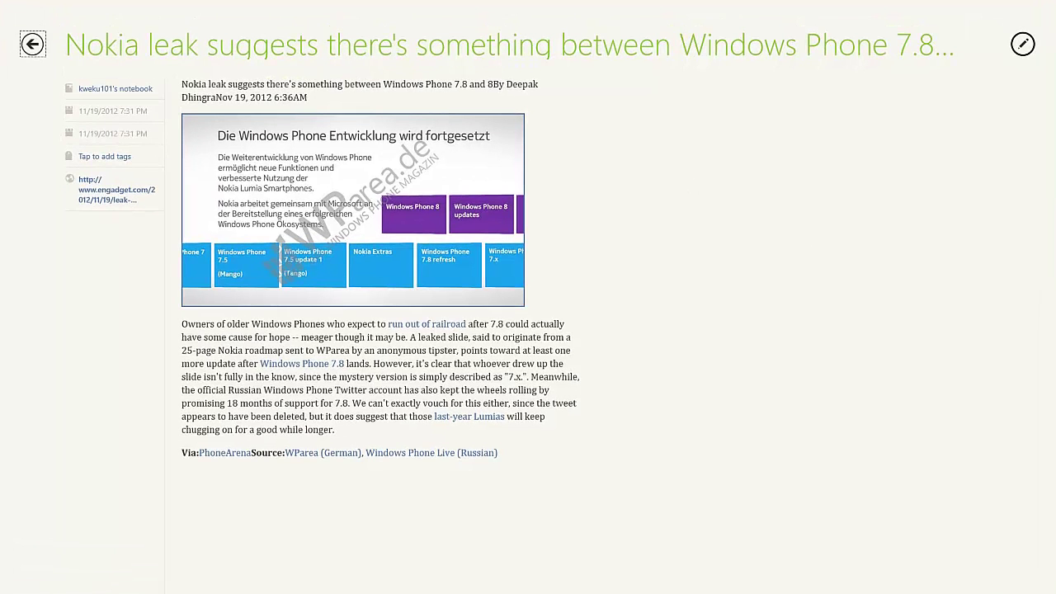
View the Evernote app's permissions in its settings and close them.
{"action": "mouse_move", "coordinate": [1052, 232]}
{"action": "left_click", "coordinate": [1051, 425]}
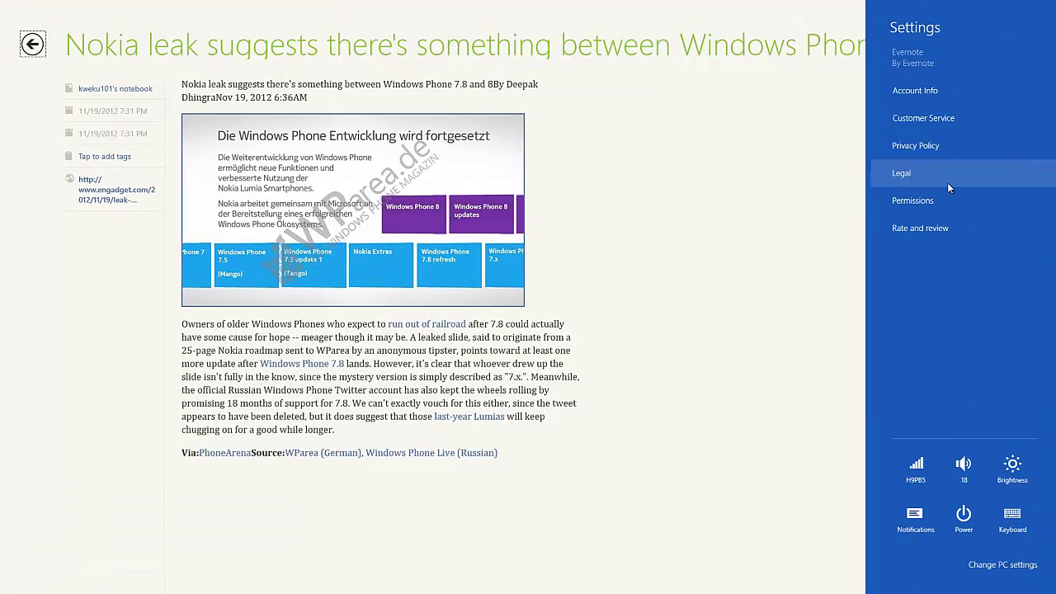
{"action": "left_click", "coordinate": [909, 200]}
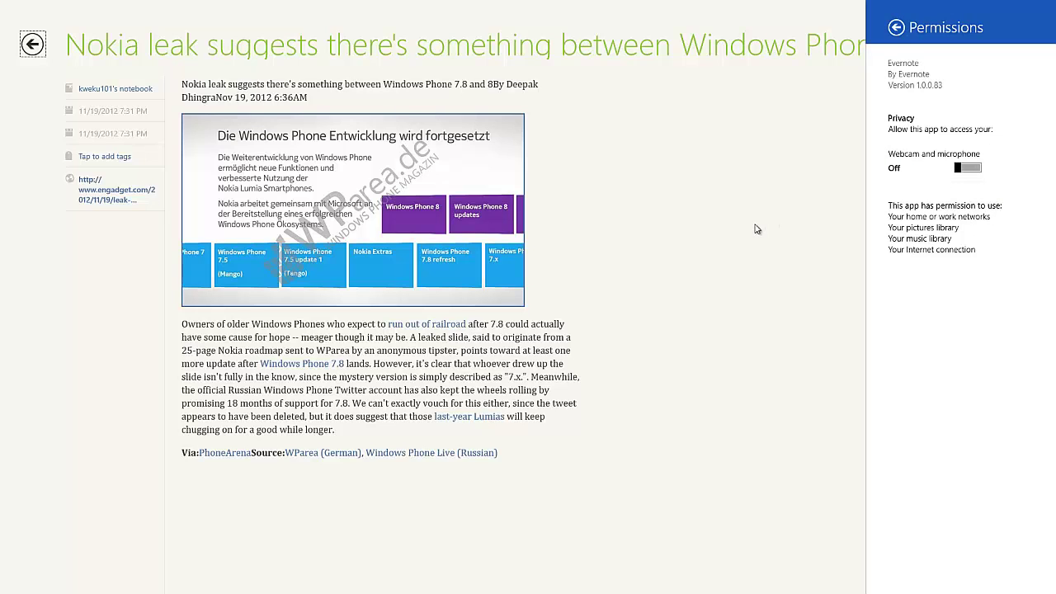
{"action": "left_click", "coordinate": [5, 66]}
Return to the notes list and show its available app commands, then dismiss them.
{"action": "left_click", "coordinate": [33, 44]}
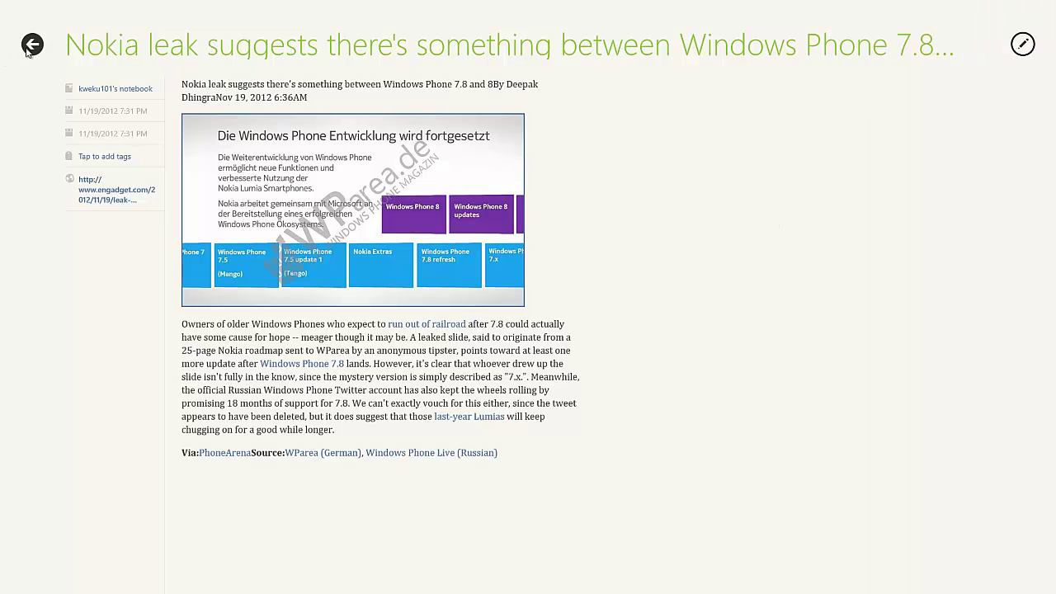
{"action": "right_click", "coordinate": [701, 332]}
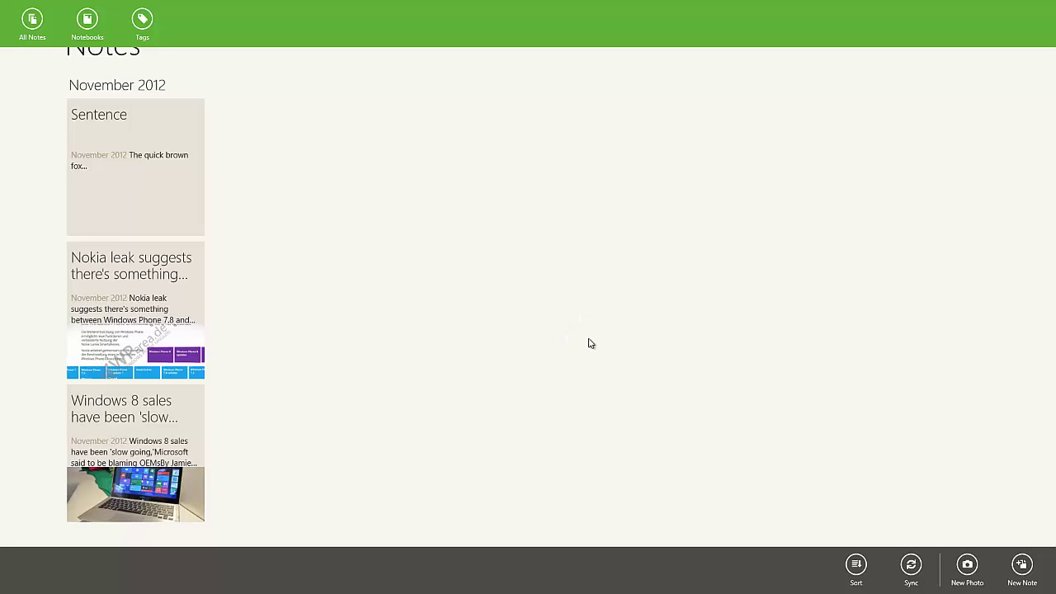
{"action": "left_click", "coordinate": [274, 198]}
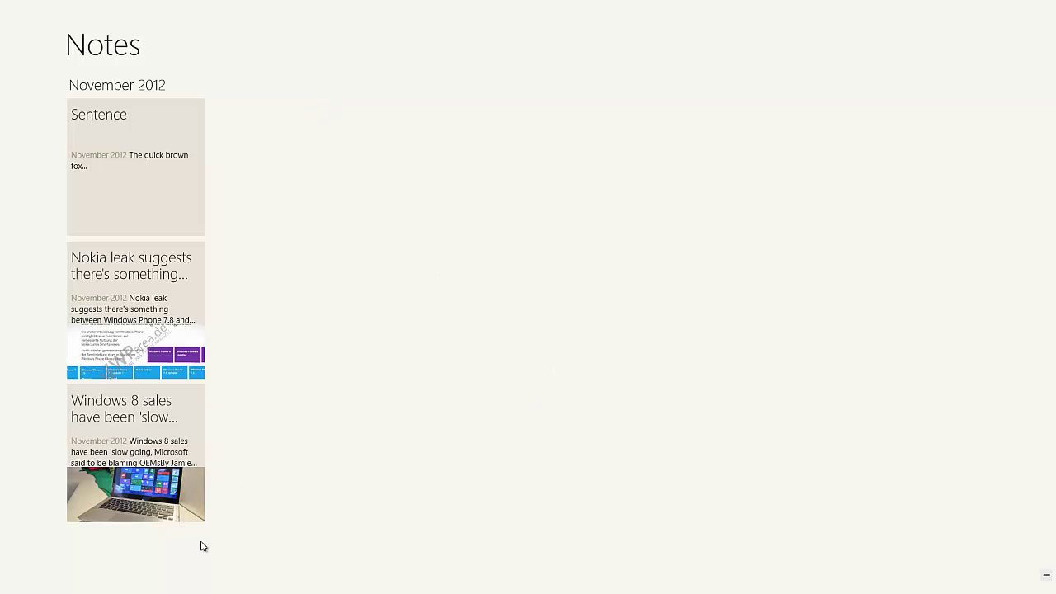
Switch to the browser showing the Engadget article and view the apps it can be shared to.
{"action": "mouse_move", "coordinate": [2, 592]}
{"action": "left_click", "coordinate": [48, 74]}
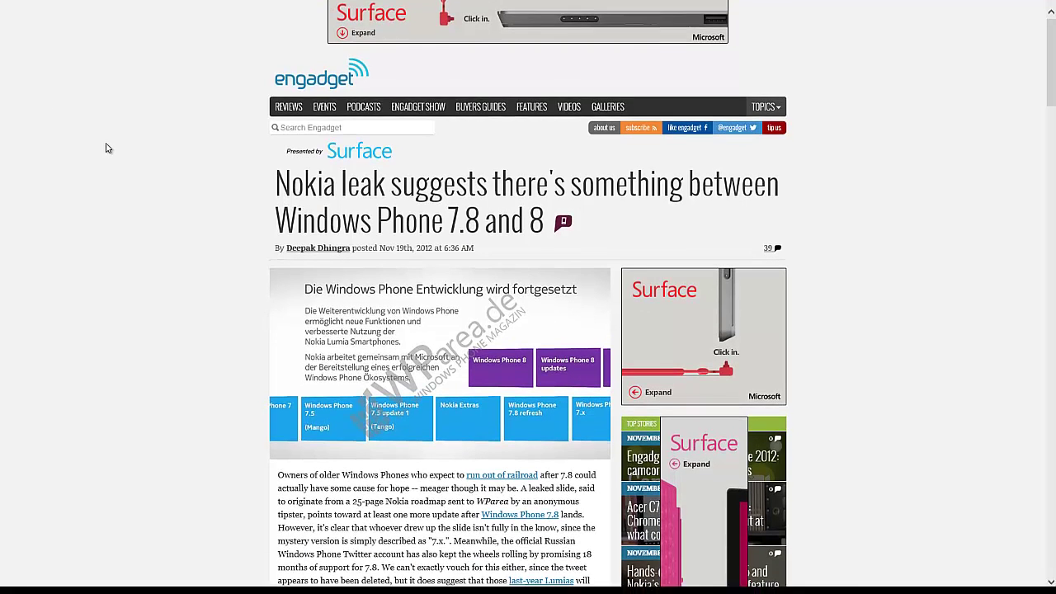
{"action": "mouse_move", "coordinate": [1054, 4]}
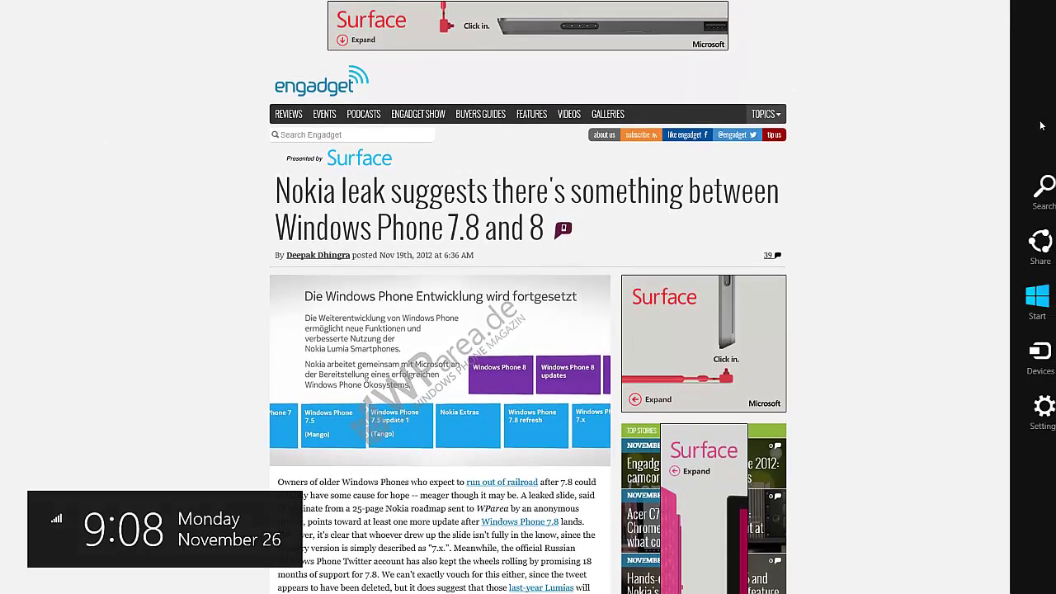
{"action": "left_click", "coordinate": [1031, 242]}
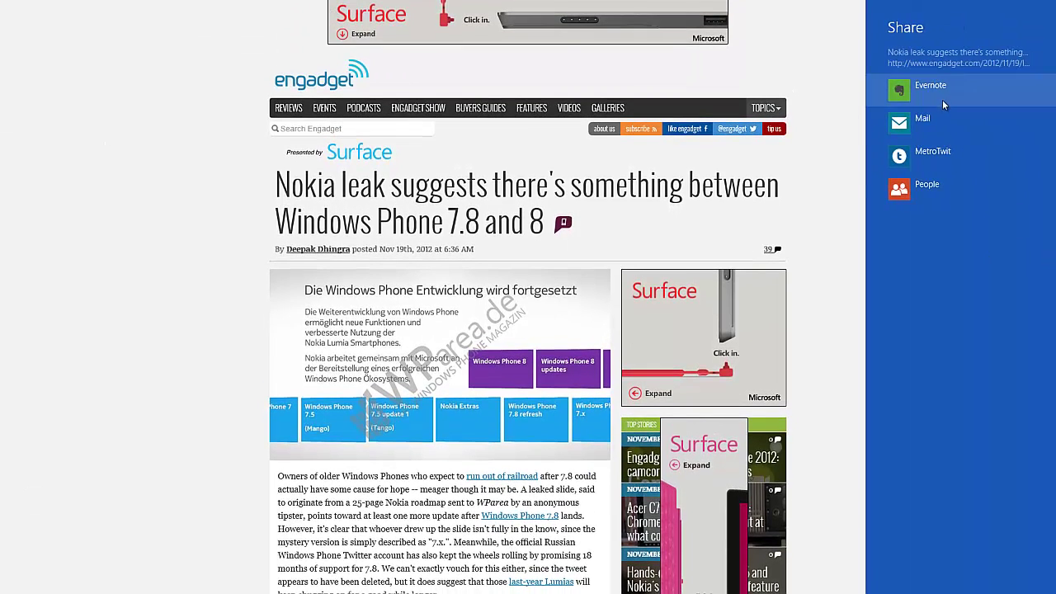
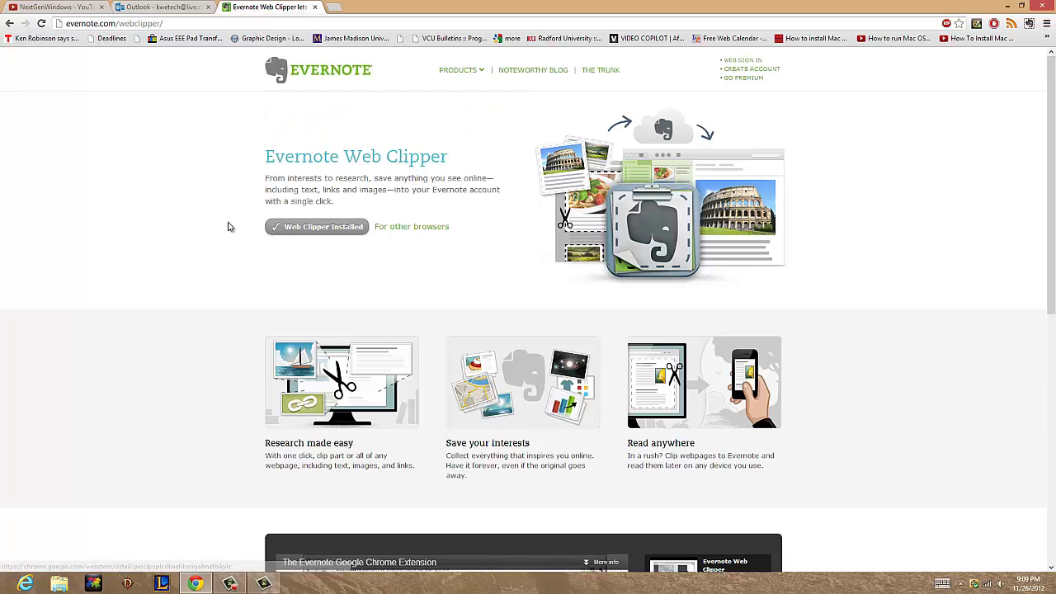
Show the NextGenWindows YouTube channel in Chrome and try to clip the page with Evernote Web Clipper.
{"action": "key", "text": "ctrl+1"}
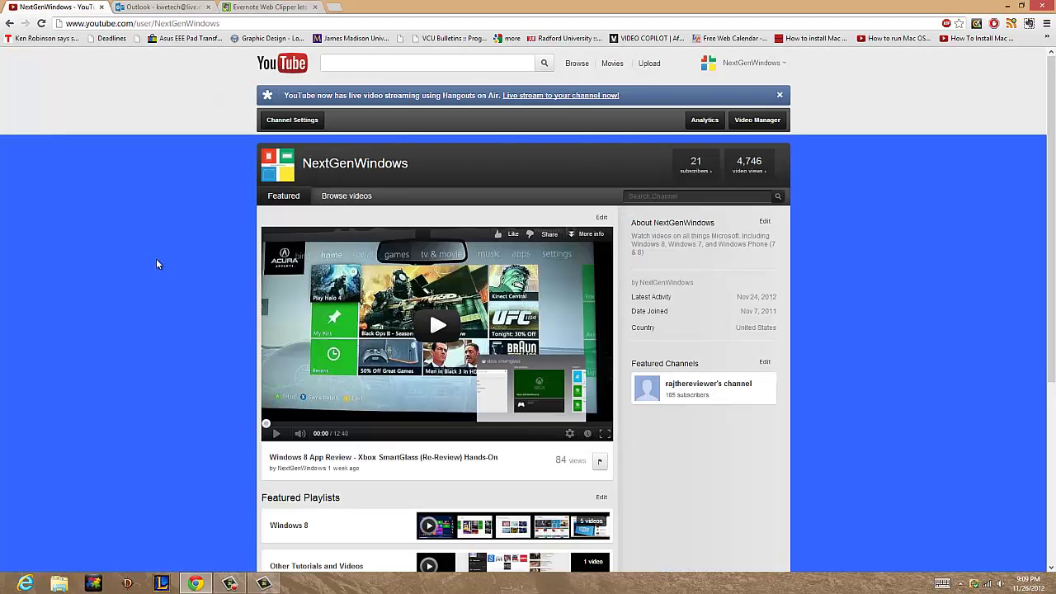
{"action": "right_click", "coordinate": [157, 255]}
{"action": "key", "text": "r"}
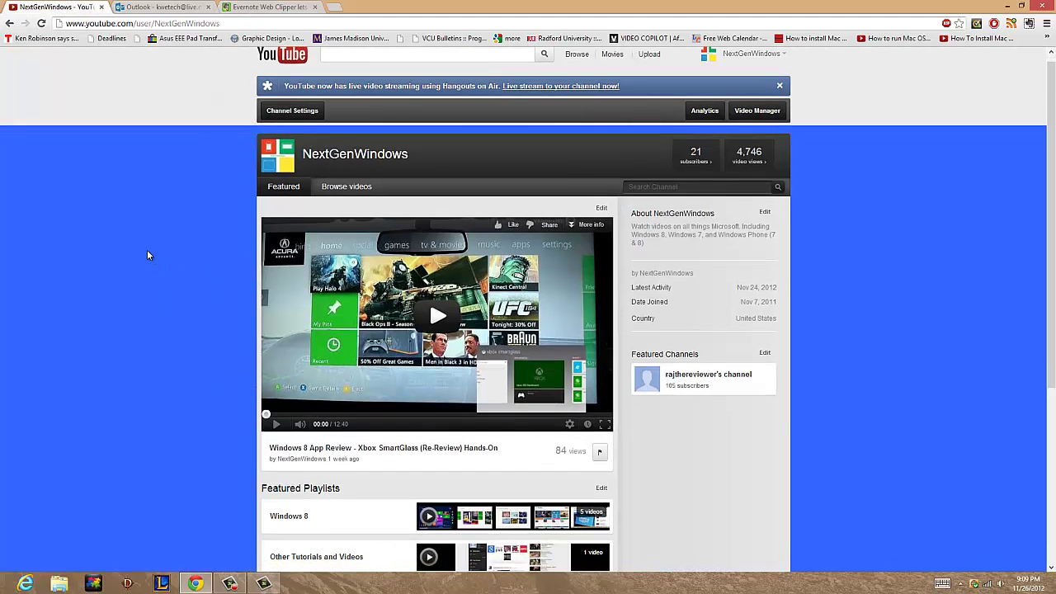
{"action": "right_click", "coordinate": [146, 256]}
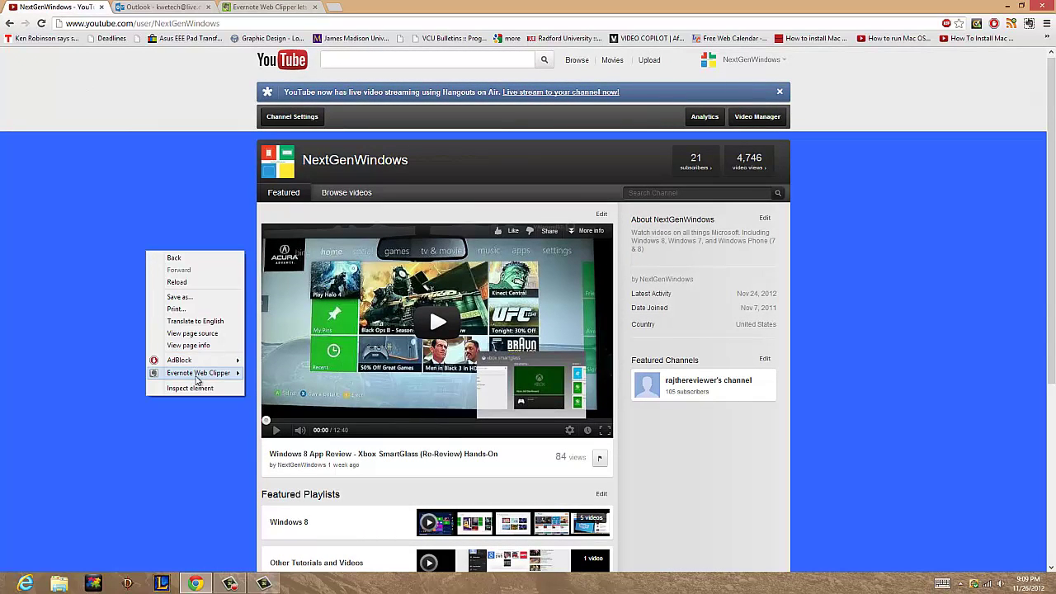
{"action": "mouse_move", "coordinate": [197, 376]}
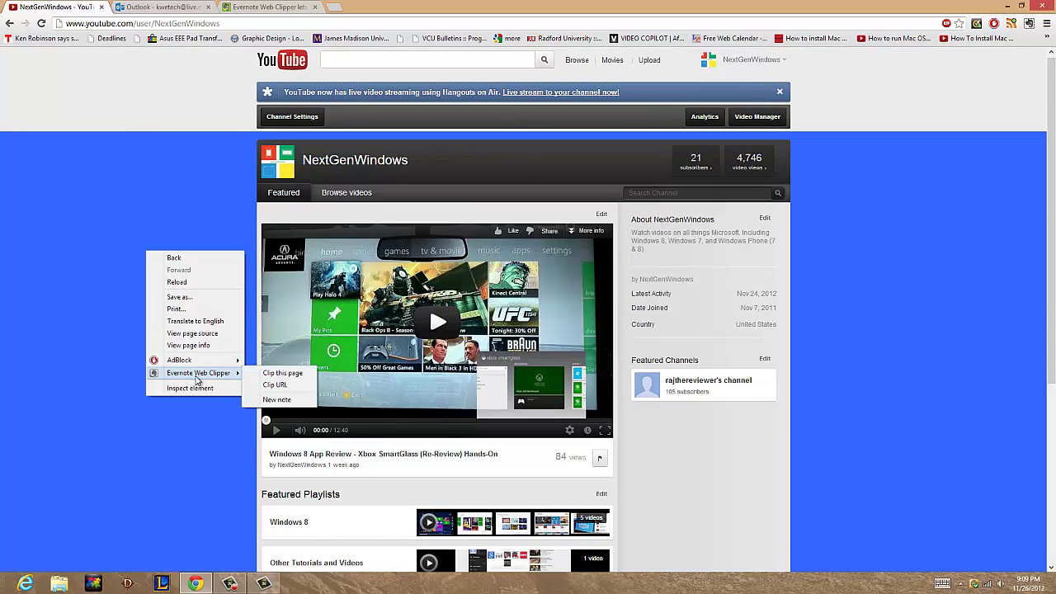
{"action": "left_click", "coordinate": [283, 375]}
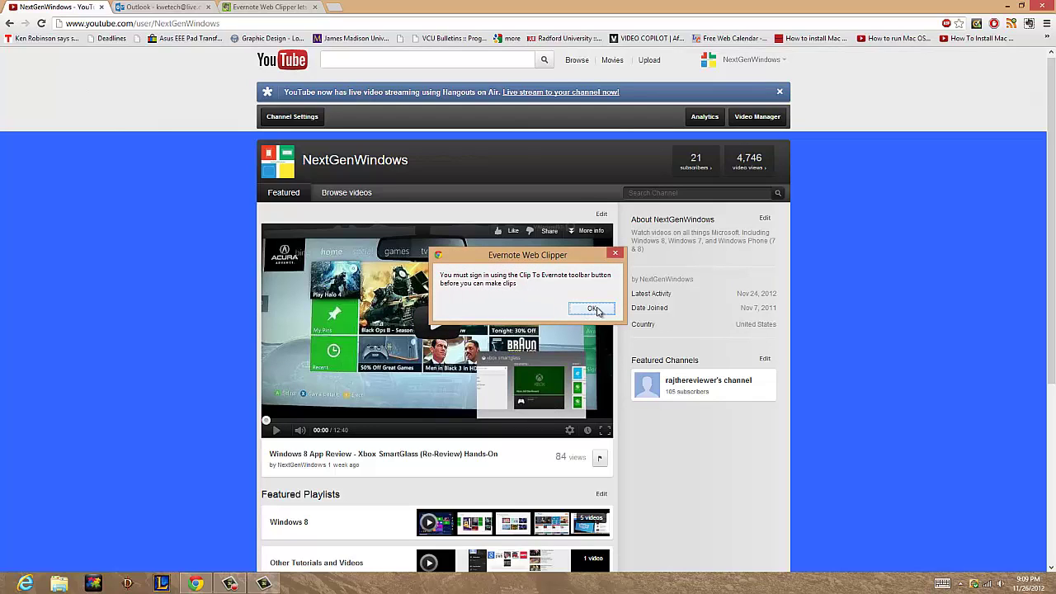
{"action": "left_click", "coordinate": [594, 309]}
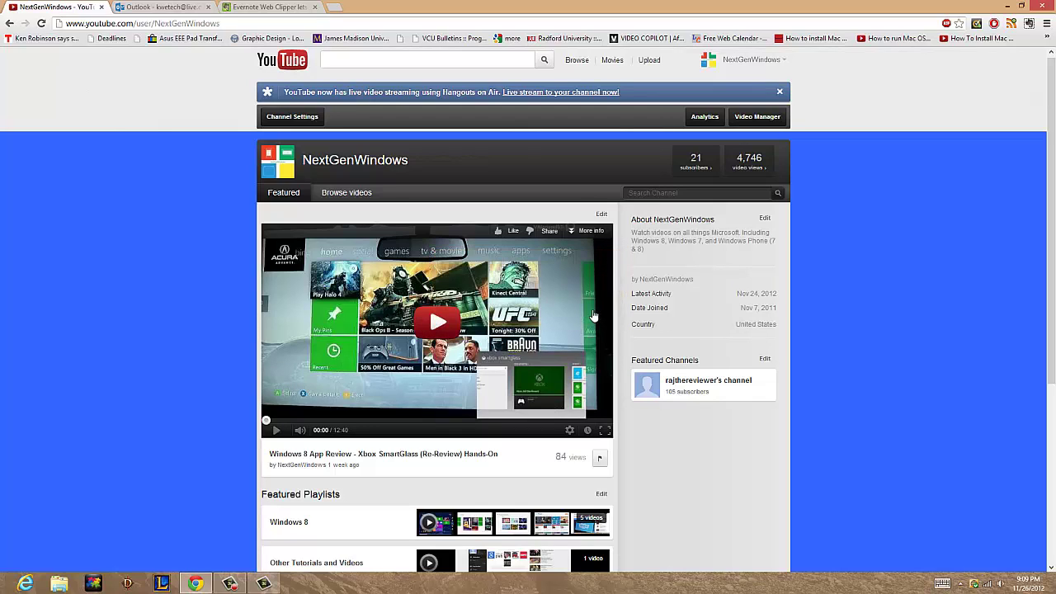
Reload the YouTube channel page, view the Evernote Web Clipper sign-in form and close it without signing in.
{"action": "left_click", "coordinate": [1029, 25]}
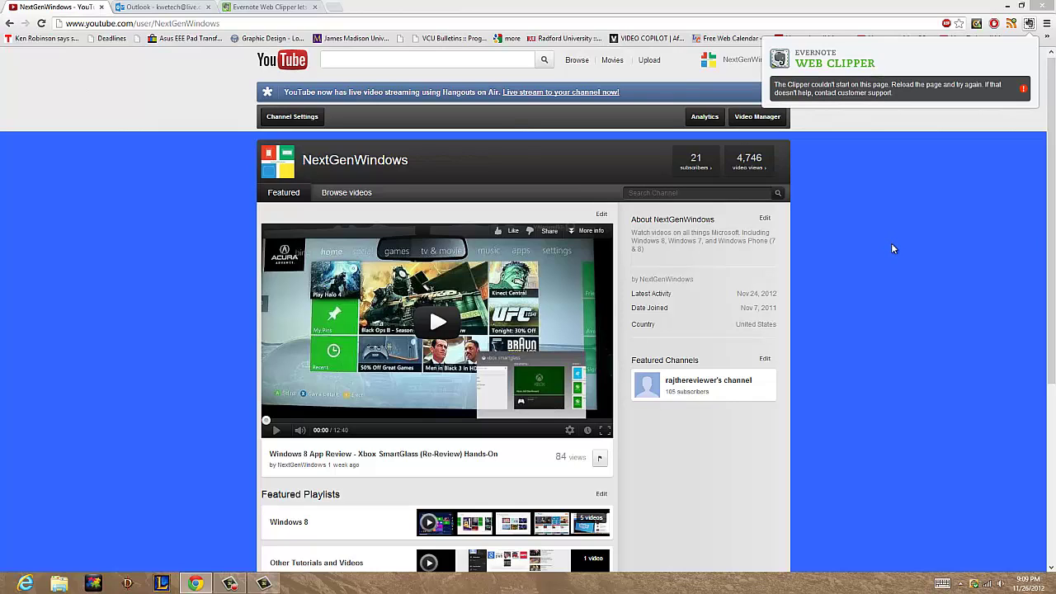
{"action": "left_click", "coordinate": [212, 121]}
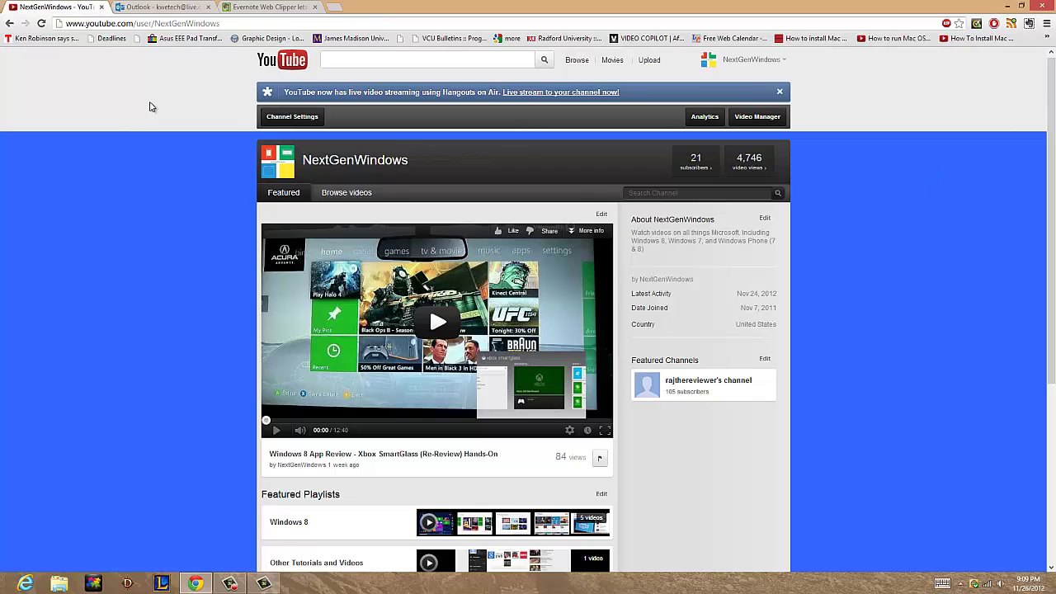
{"action": "left_click", "coordinate": [41, 23]}
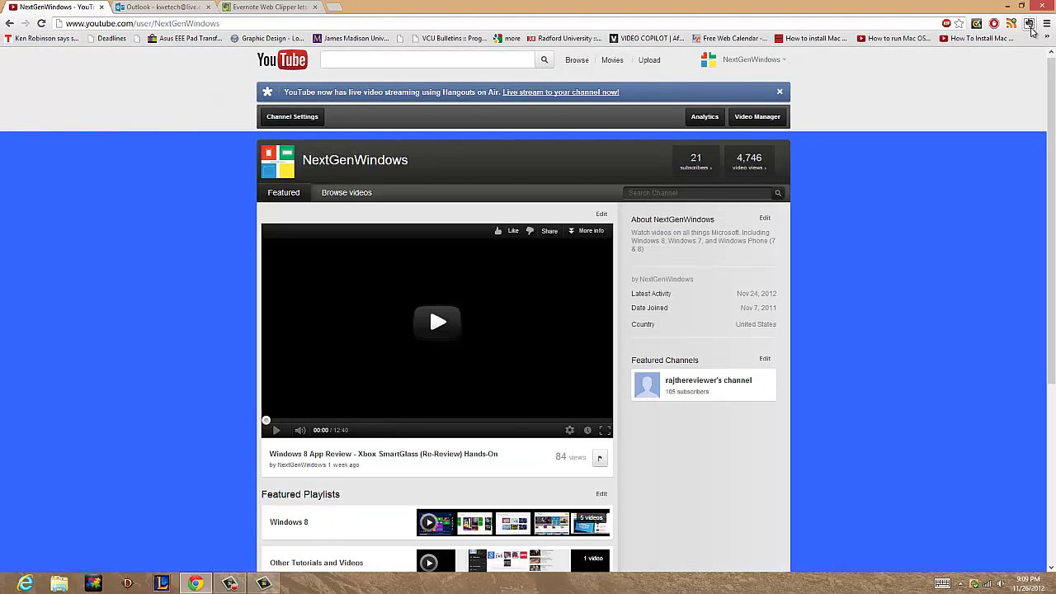
{"action": "left_click", "coordinate": [1030, 25]}
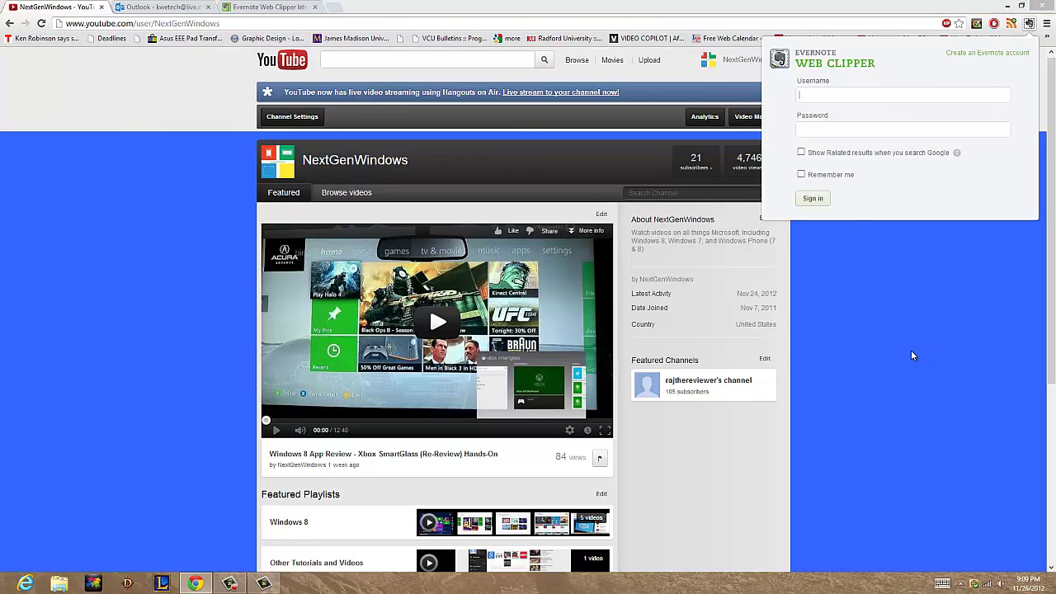
{"action": "left_click_drag", "start_coordinate": [908, 351], "coordinate": [621, 355]}
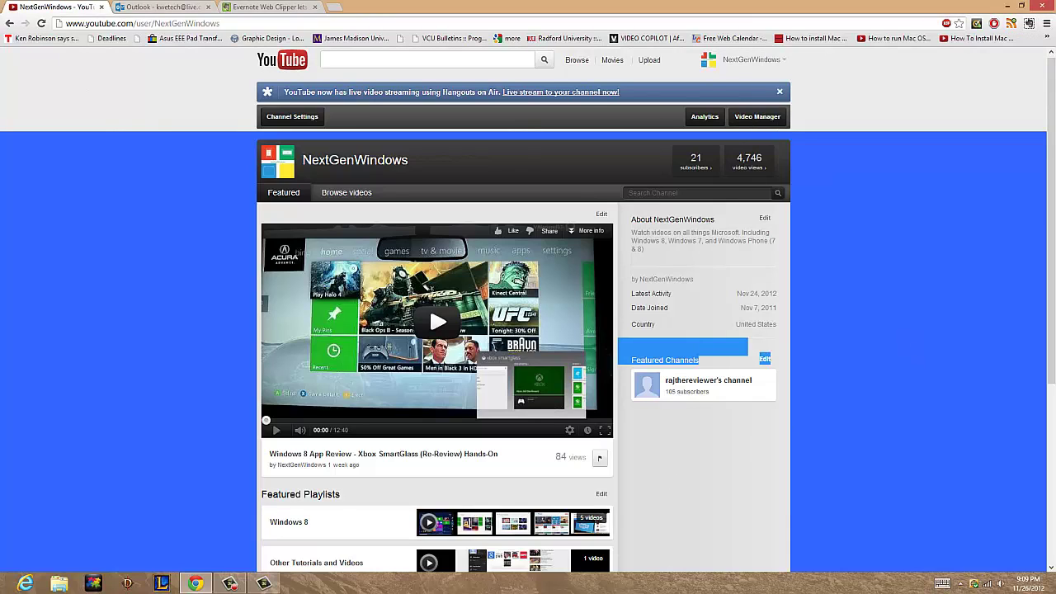
Switch back to the Evernote app, view the Nokia leak note and return to the notes list.
{"action": "mouse_move", "coordinate": [3, 4]}
{"action": "left_click", "coordinate": [38, 90]}
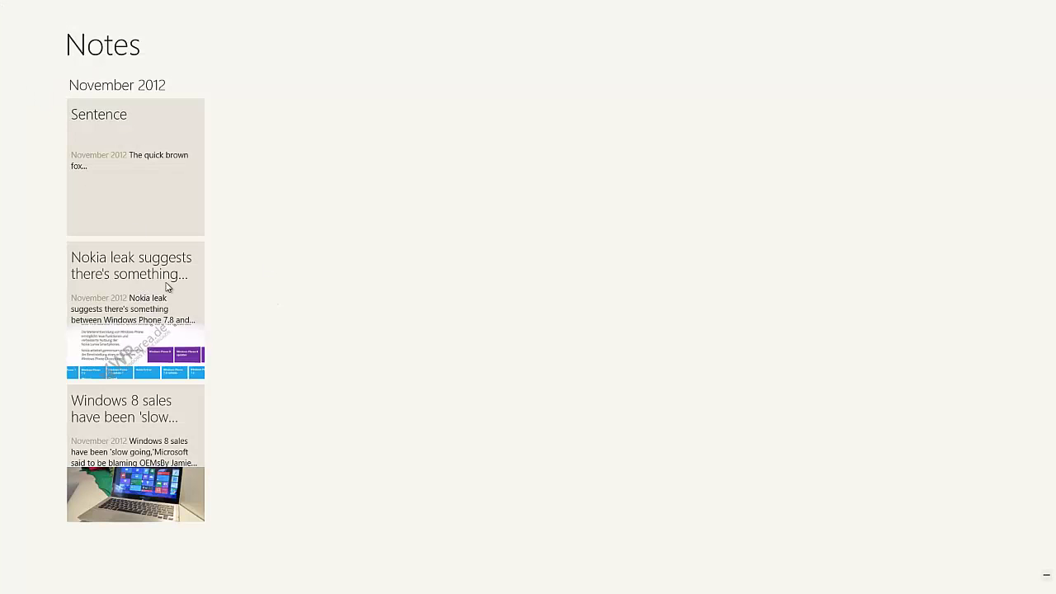
{"action": "left_click", "coordinate": [161, 361]}
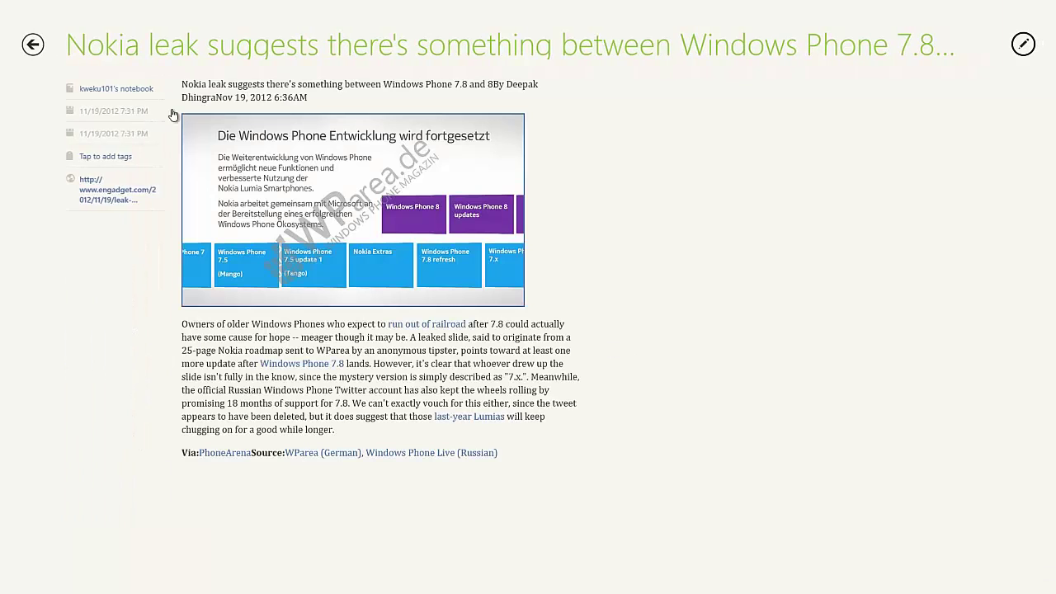
{"action": "left_click", "coordinate": [33, 44]}
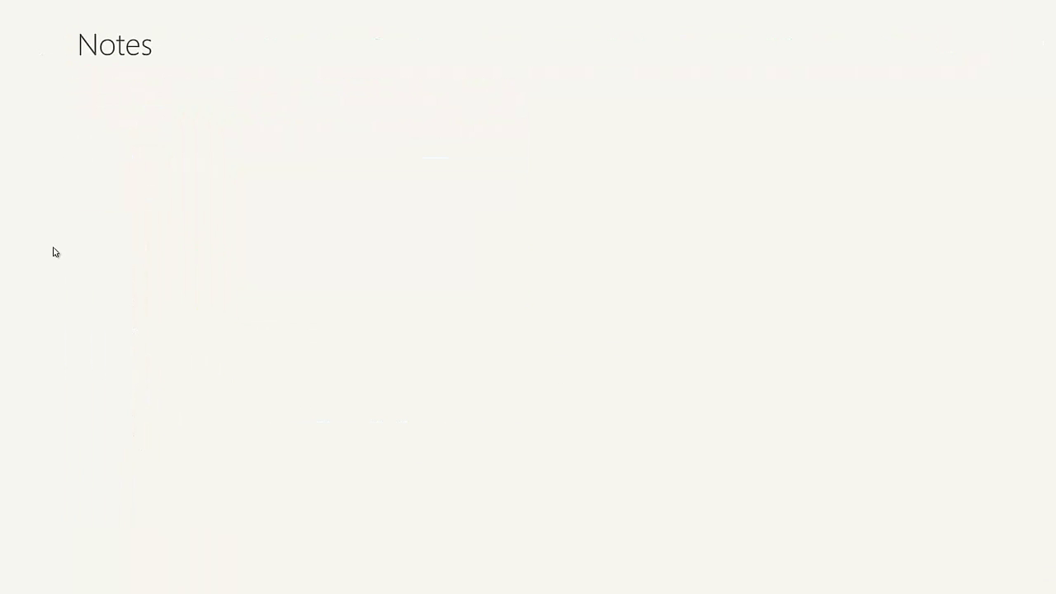
View the clipped Windows 8 sales note, return to the notes list and briefly show the app commands.
{"action": "left_click", "coordinate": [113, 429]}
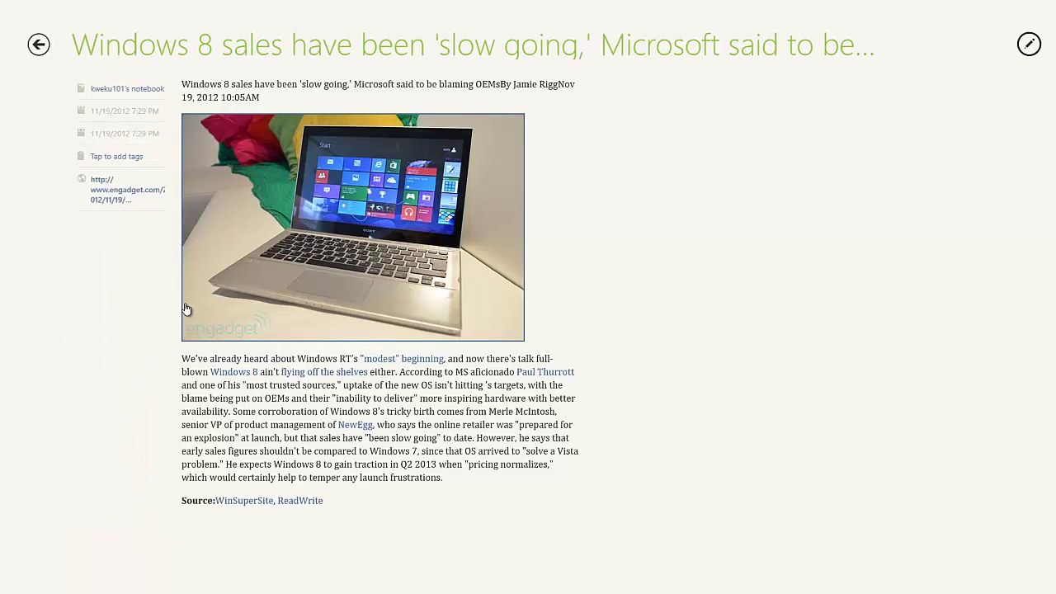
{"action": "left_click", "coordinate": [39, 44]}
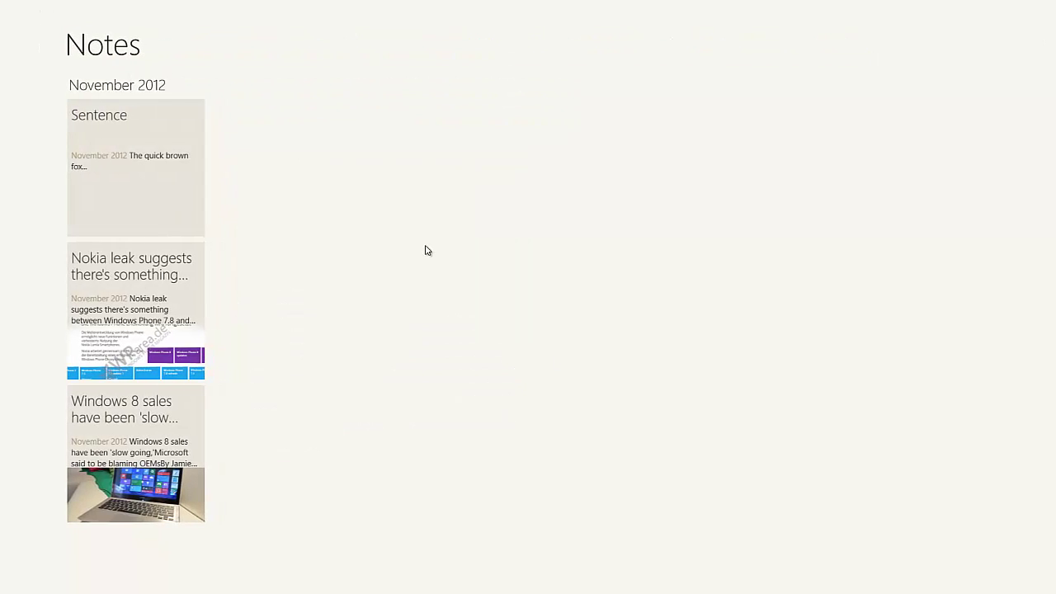
{"action": "right_click", "coordinate": [439, 313]}
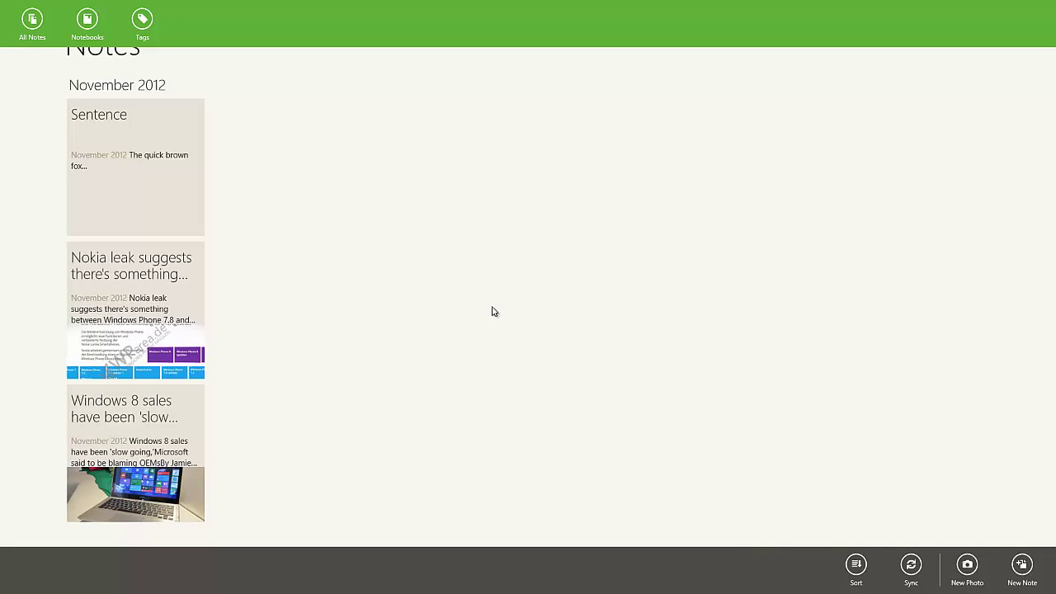
{"action": "right_click", "coordinate": [463, 306]}
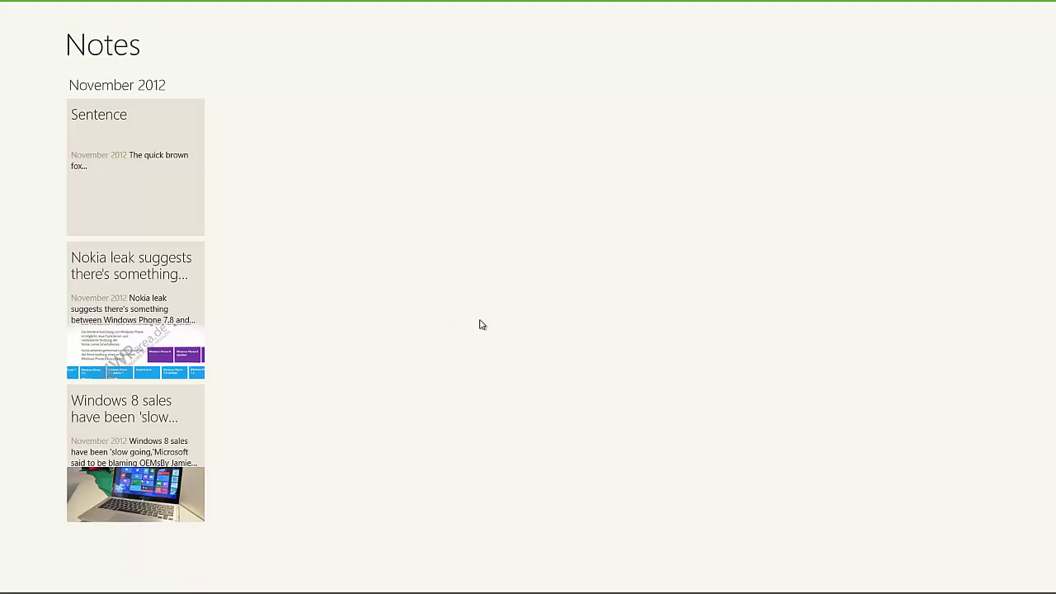